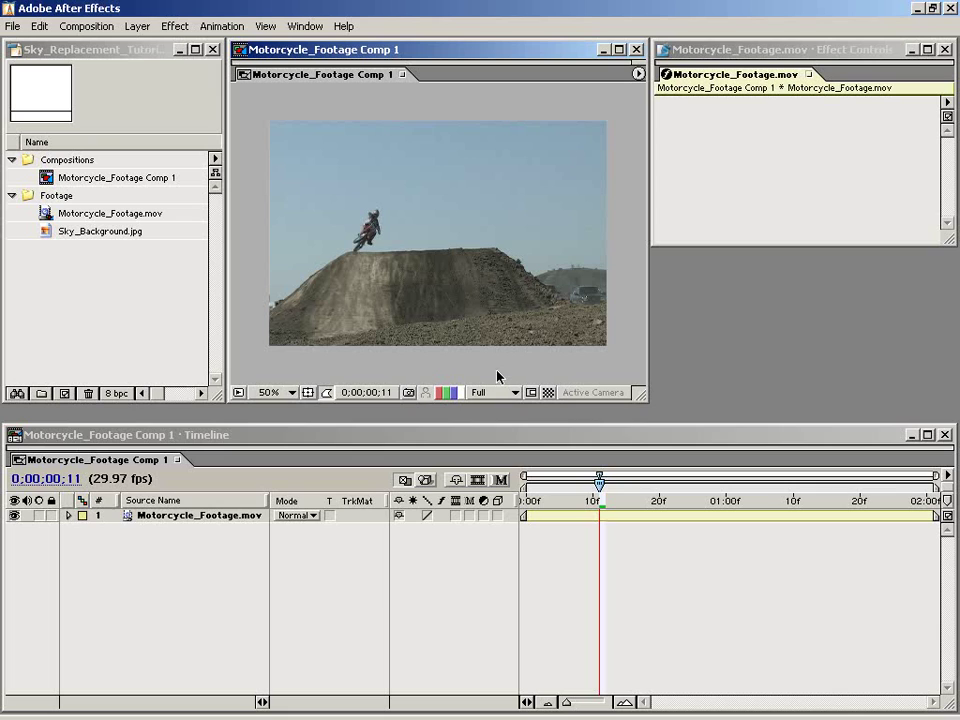
- Scrub through the opening frames of the motorcycle jump and return to the first frame
click(571, 567)
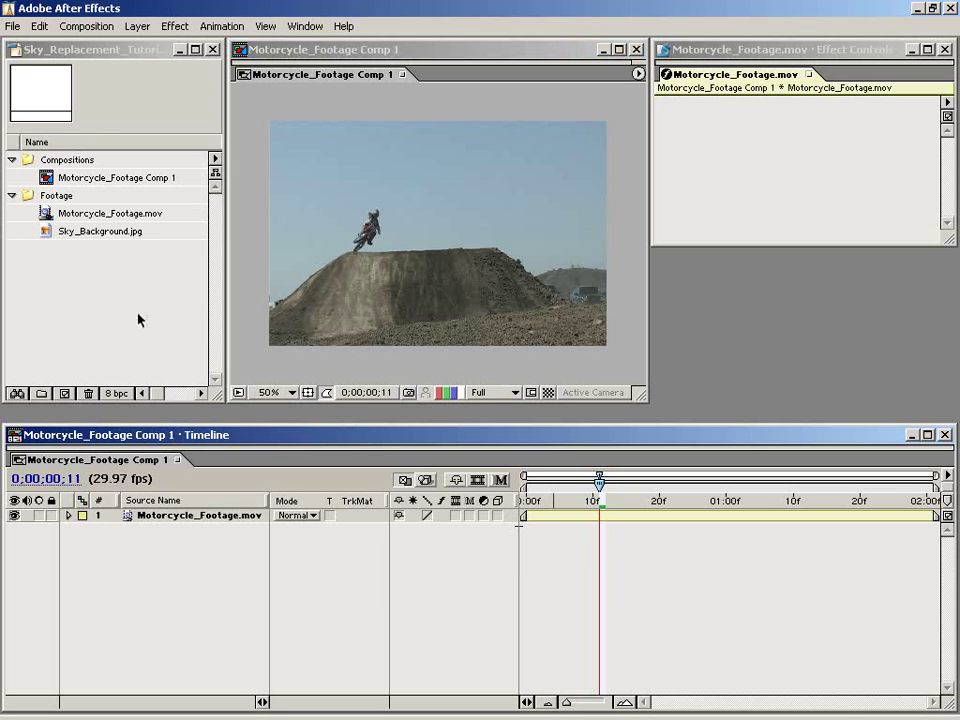
drag(531, 503, 747, 510)
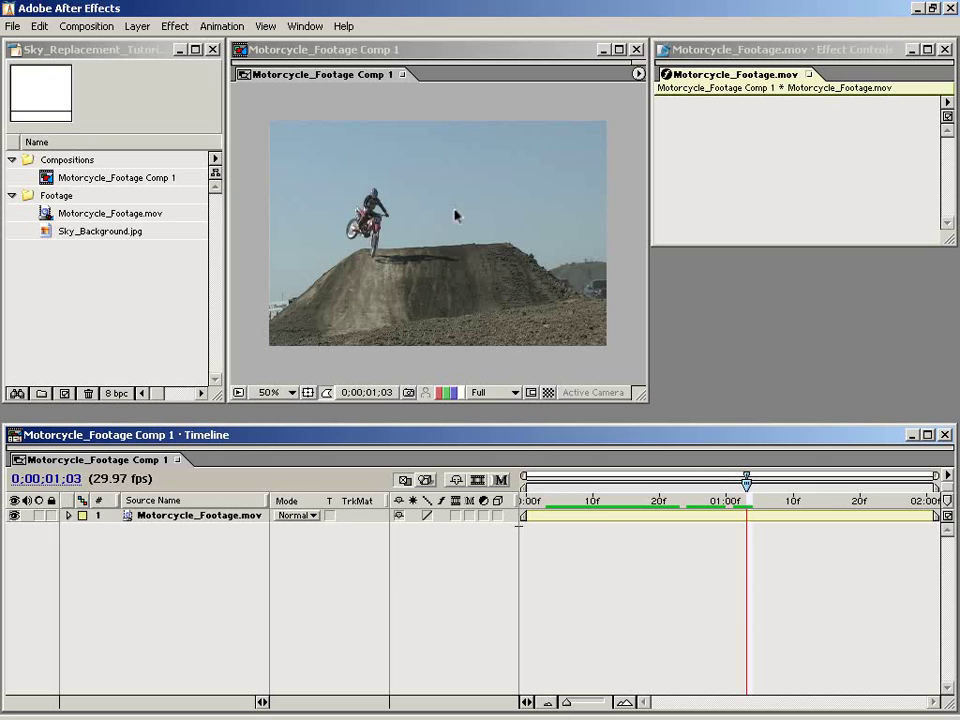
drag(747, 500, 527, 502)
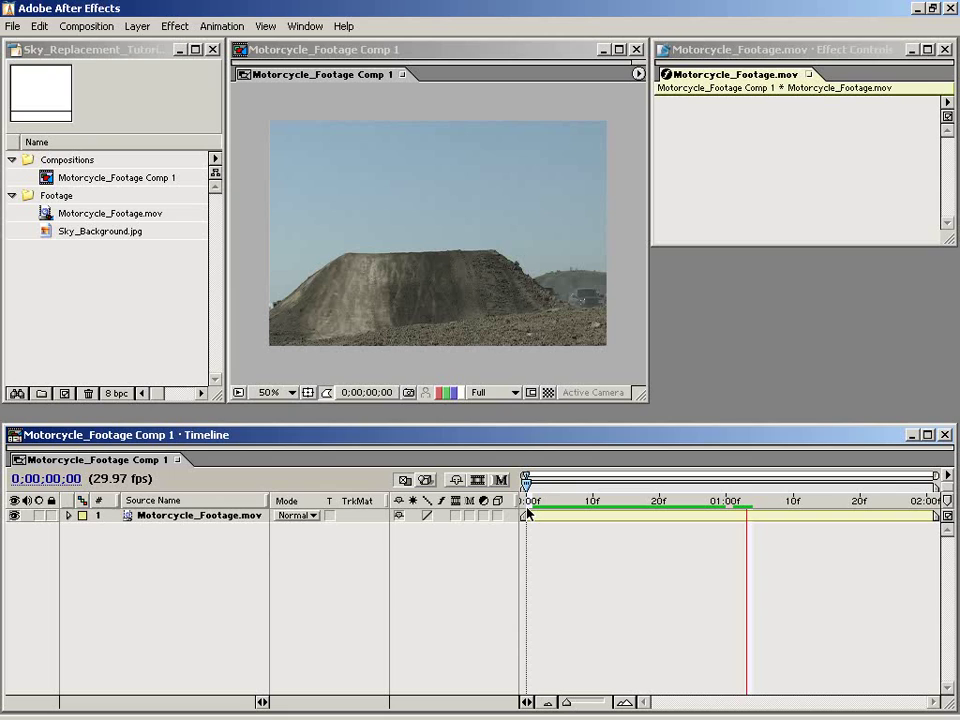
- Preview Sky_Background.jpg, then drag it into the Timeline as the top comp layer
double_click(45, 231)
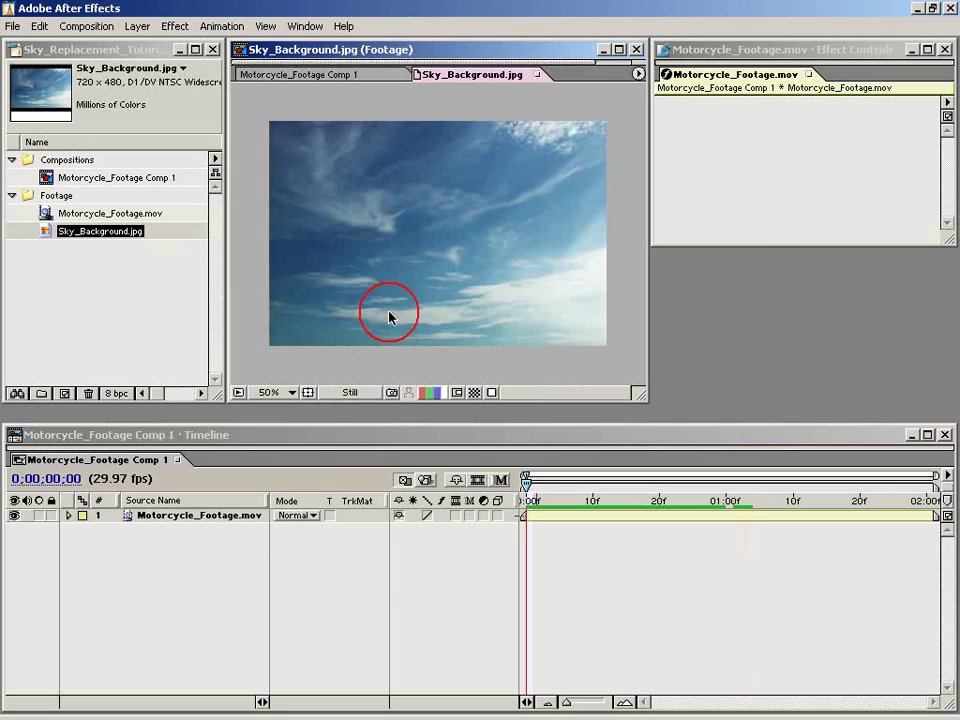
click(538, 76)
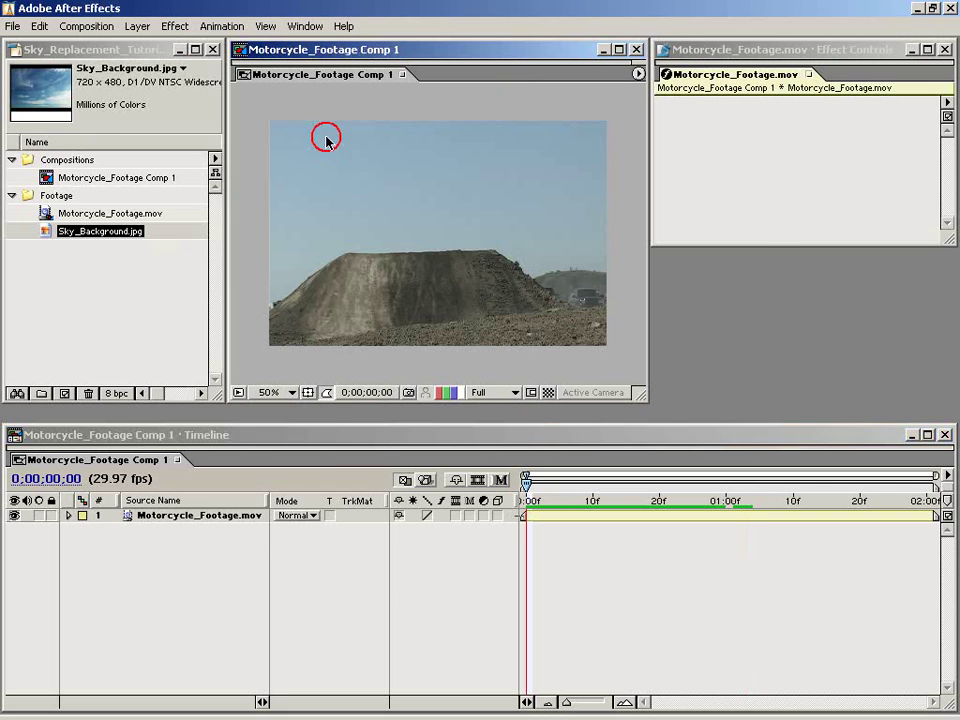
click(69, 257)
drag(47, 236, 532, 515)
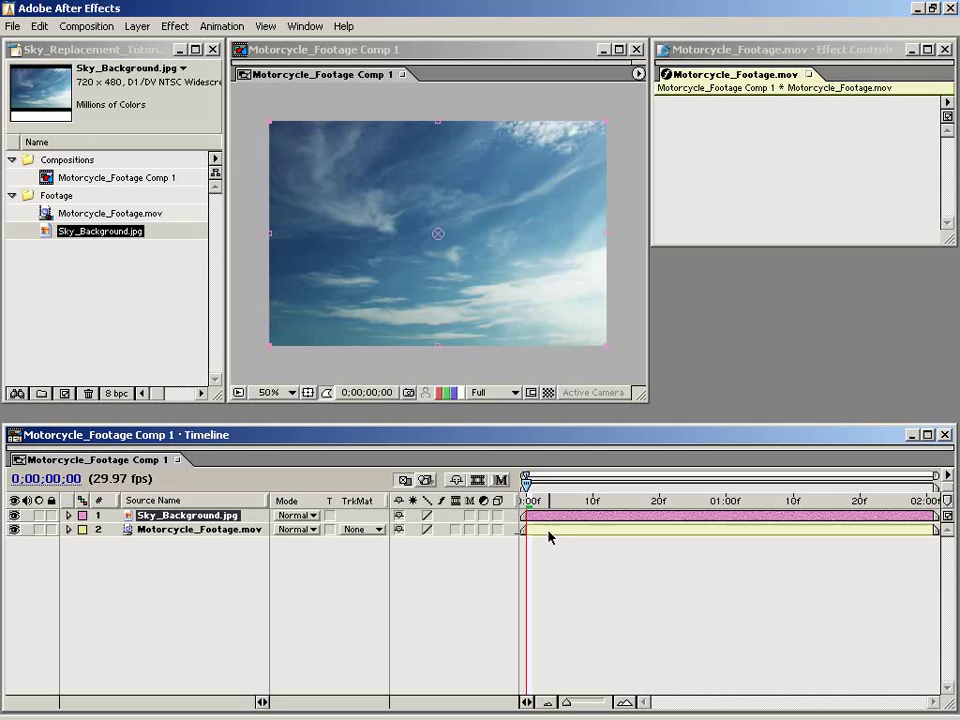
click(538, 520)
- Check the first frames with the sky on top, trying and undoing a sky move
mouse_move(526, 482)
mouse_down()
mouse_move(557, 482)
mouse_move(526, 482)
mouse_up()
click(457, 285)
drag(457, 285, 465, 204)
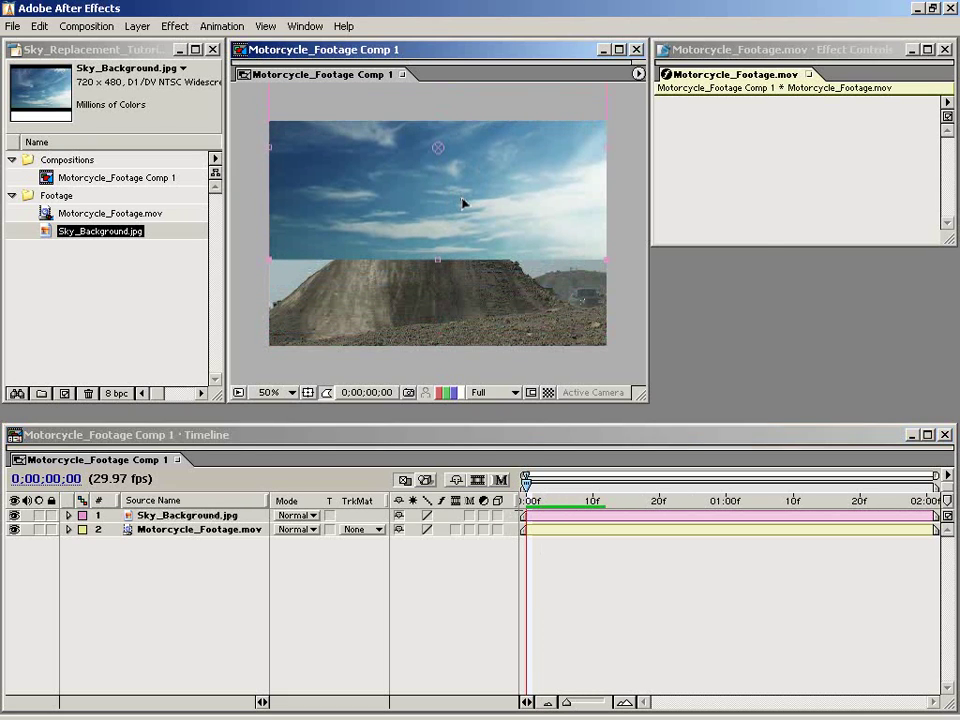
key(ctrl+z)
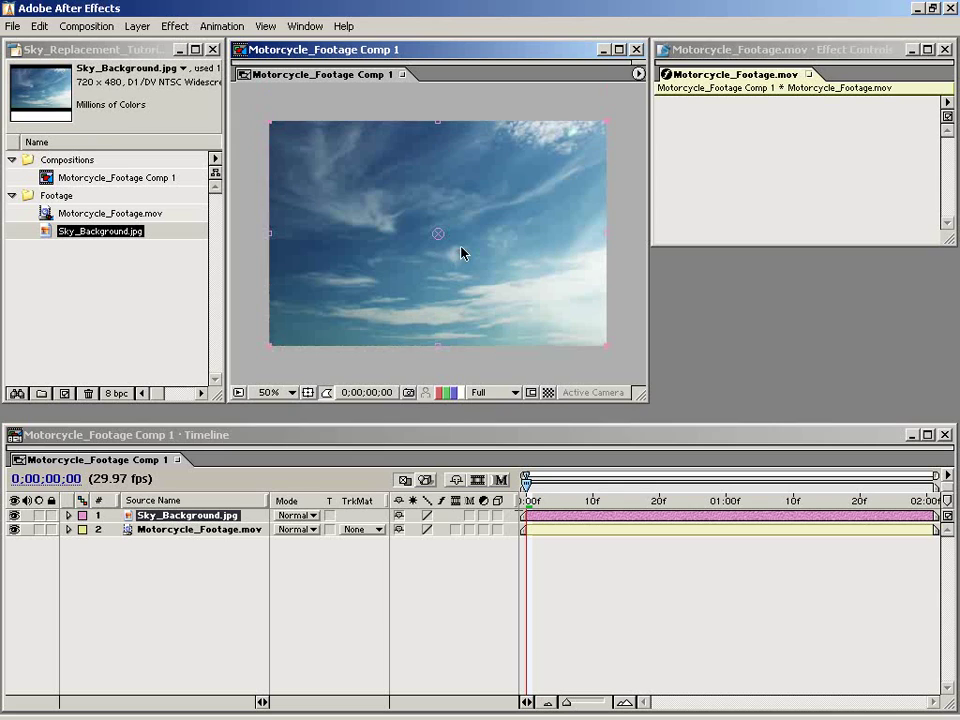
- Apply Linear Wipe to the sky with Wipe Angle 0°, Transition Completion 30%, Feather 179
click(176, 26)
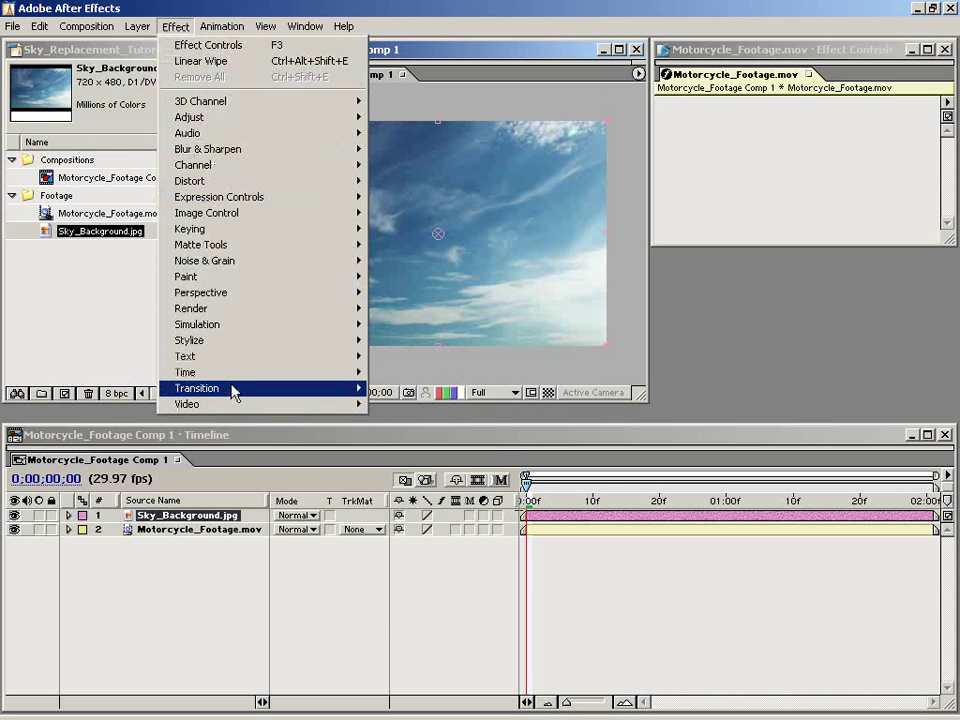
mouse_move(222, 392)
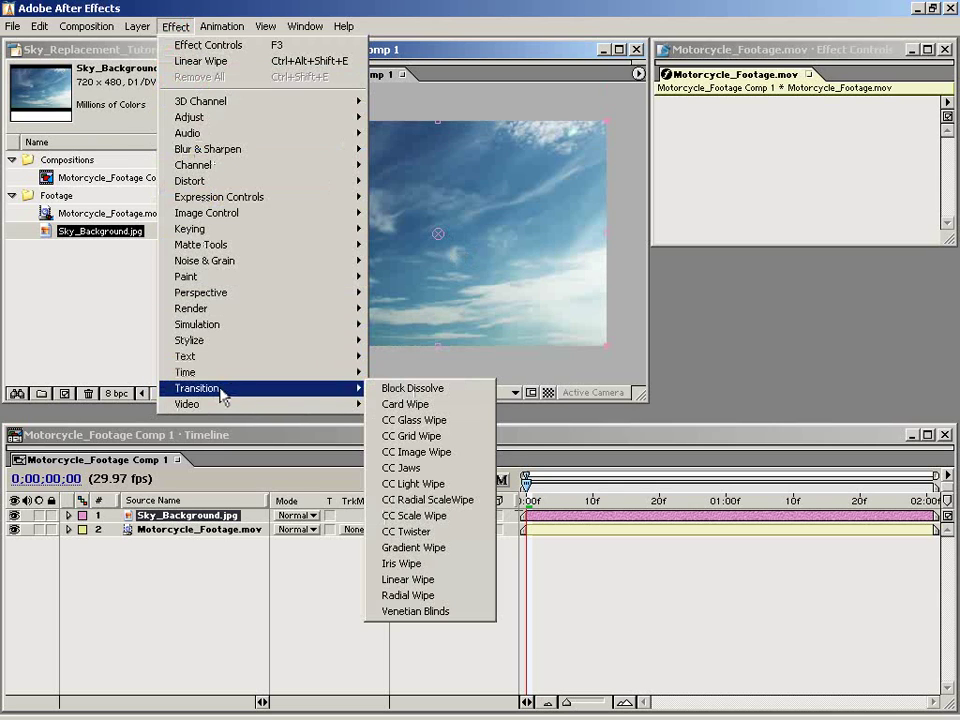
click(440, 580)
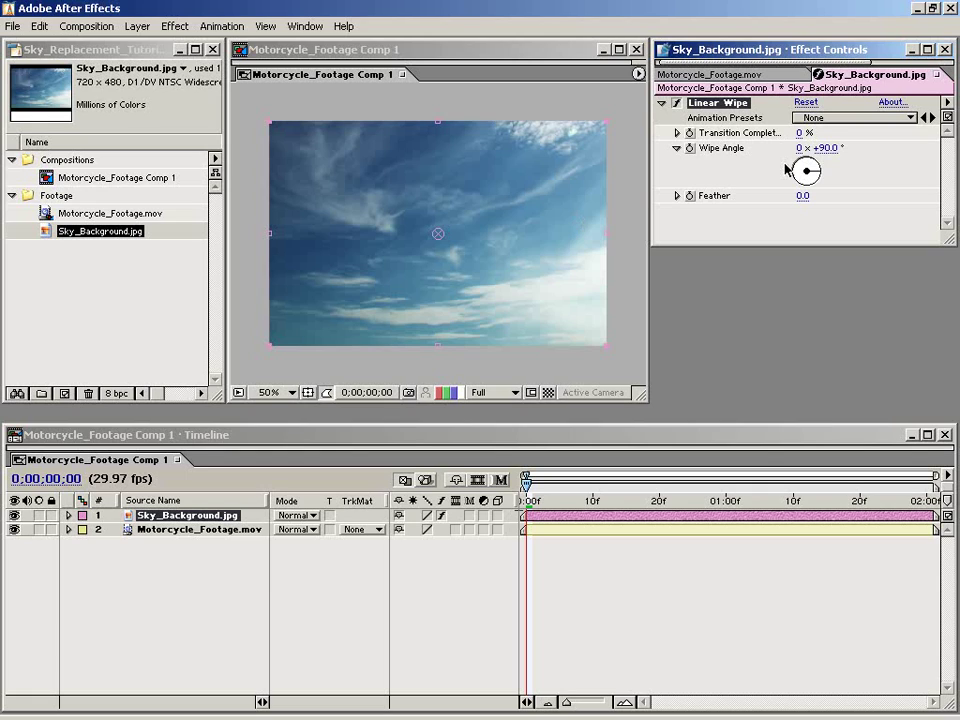
click(824, 148)
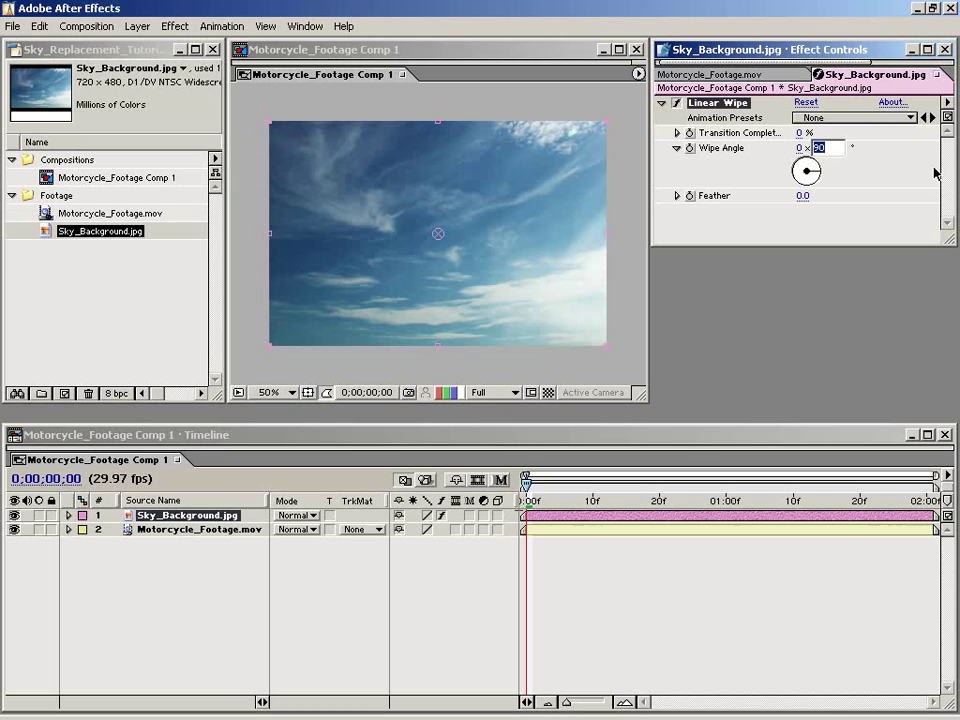
key(Return)
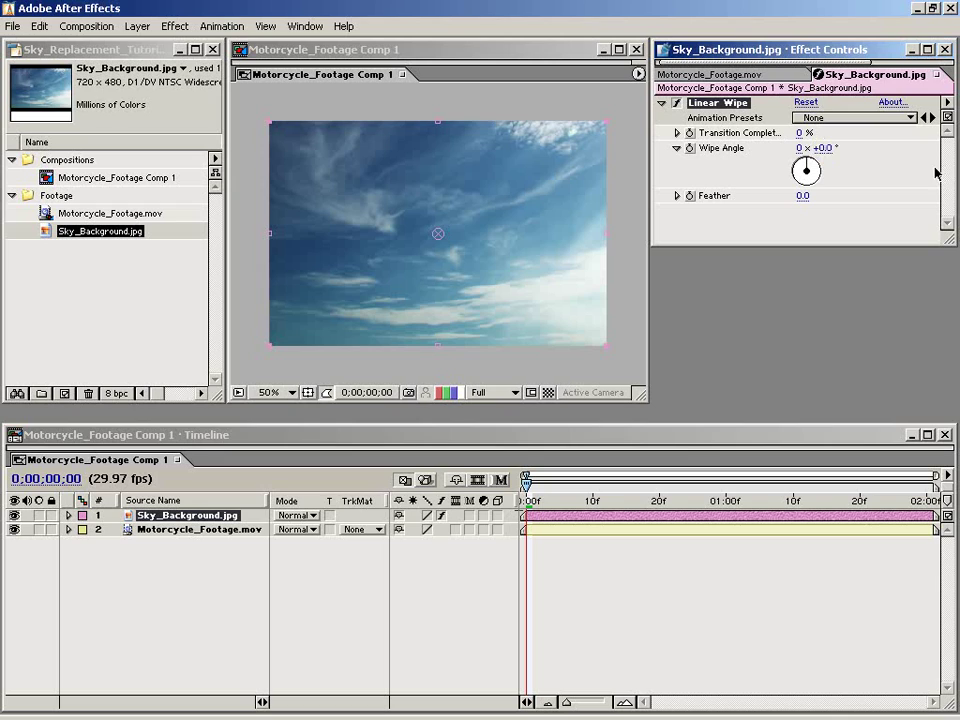
click(799, 133)
key(Return)
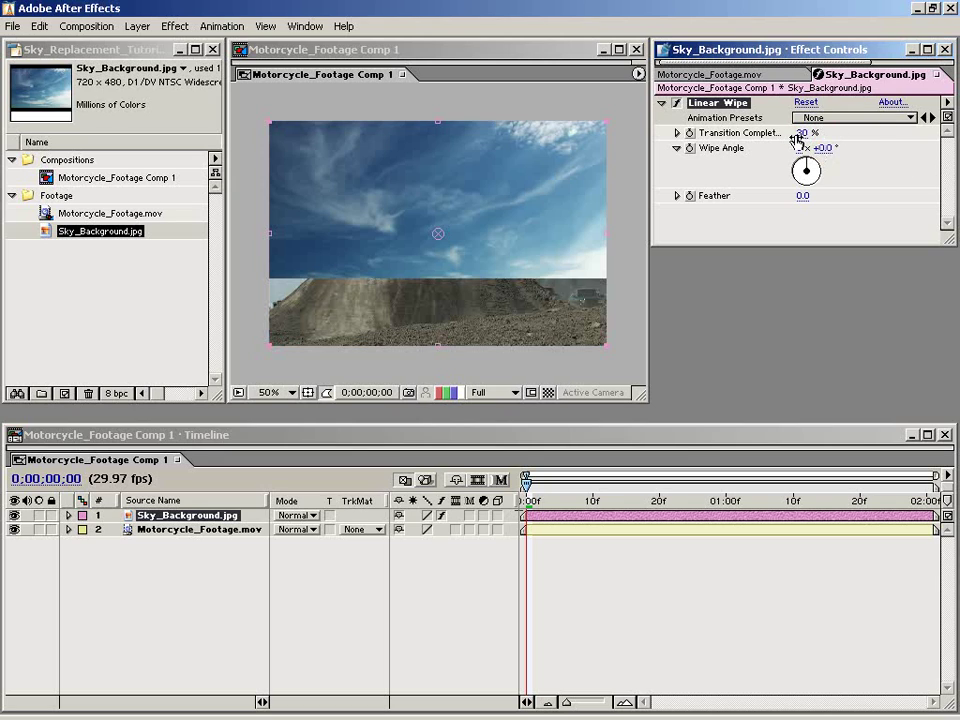
drag(806, 196, 898, 176)
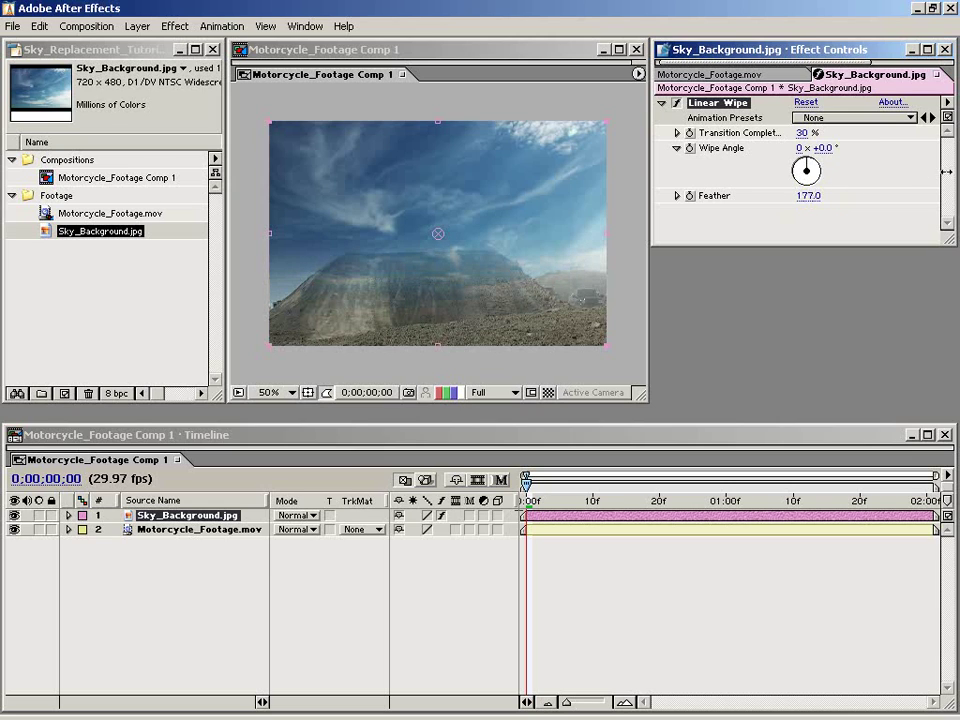
- Raise the sky layer above the hill and preview the opening frames with the new sky
drag(443, 248, 448, 175)
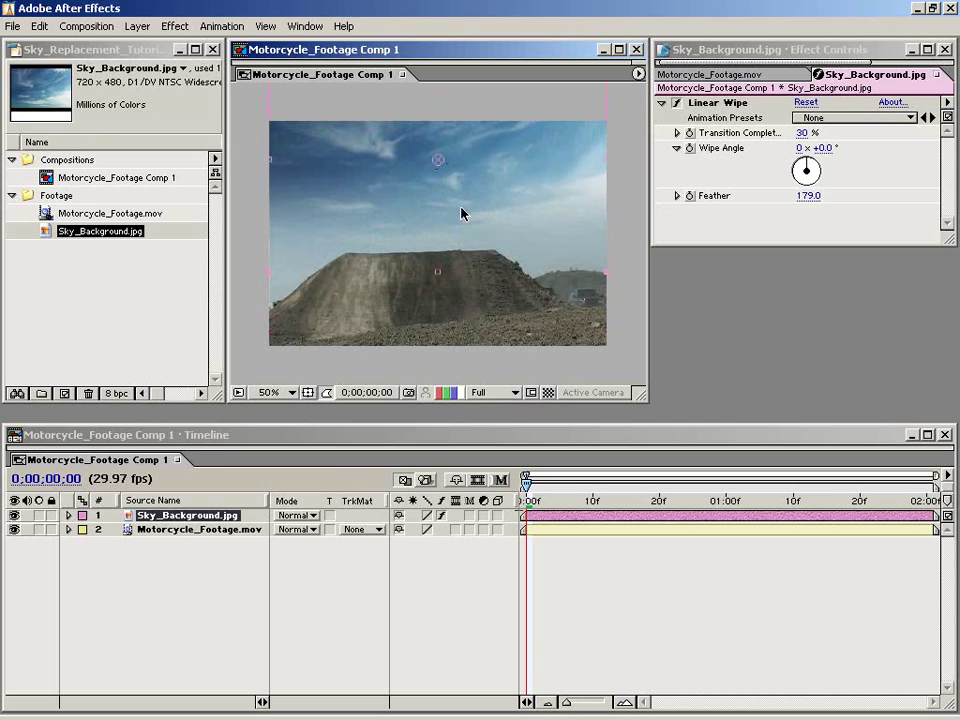
click(561, 568)
drag(530, 488, 450, 495)
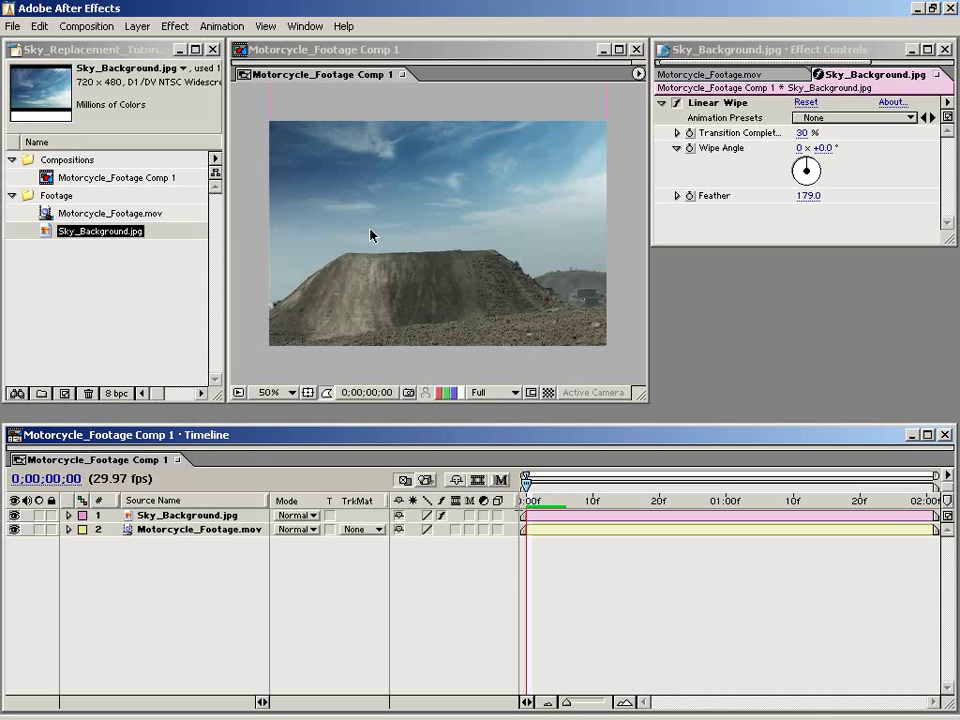
key(comma)
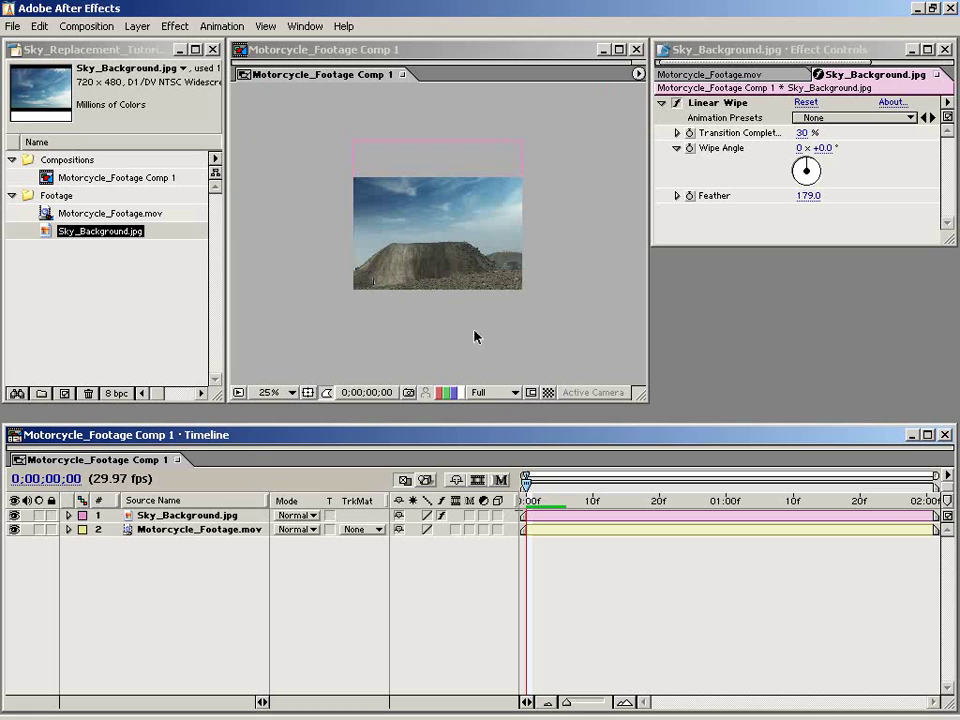
key(period)
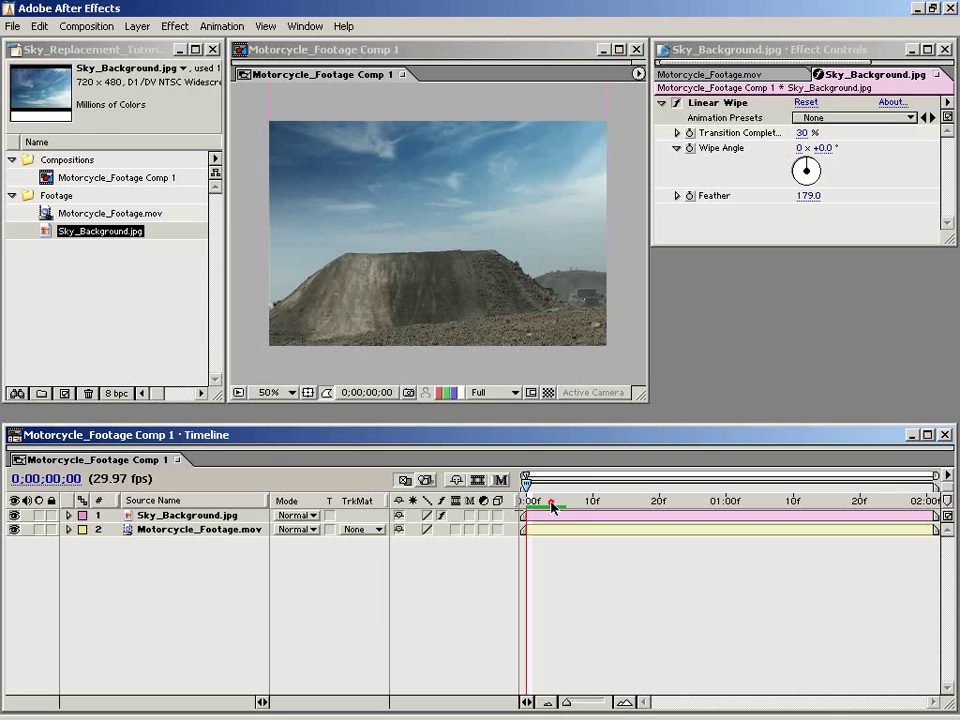
- Preview the replaced sky and move to the frame with the rider mid-air
mouse_move(551, 507)
mouse_down()
mouse_move(570, 514)
mouse_move(626, 497)
mouse_move(643, 504)
mouse_move(564, 508)
mouse_move(913, 508)
mouse_move(547, 514)
mouse_move(932, 517)
mouse_move(538, 521)
mouse_up()
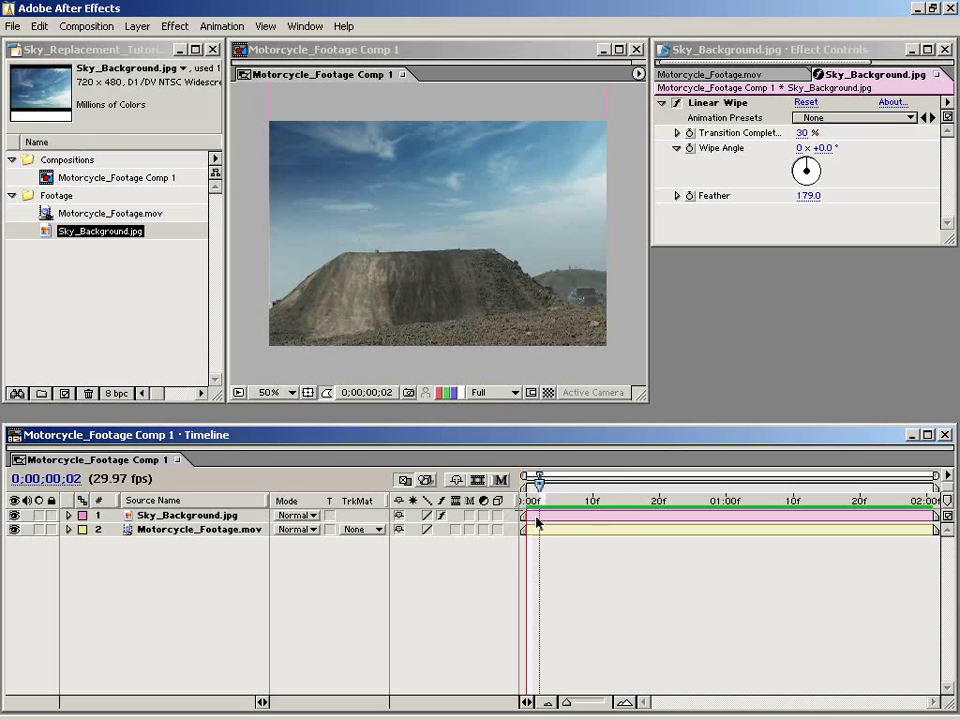
click(230, 516)
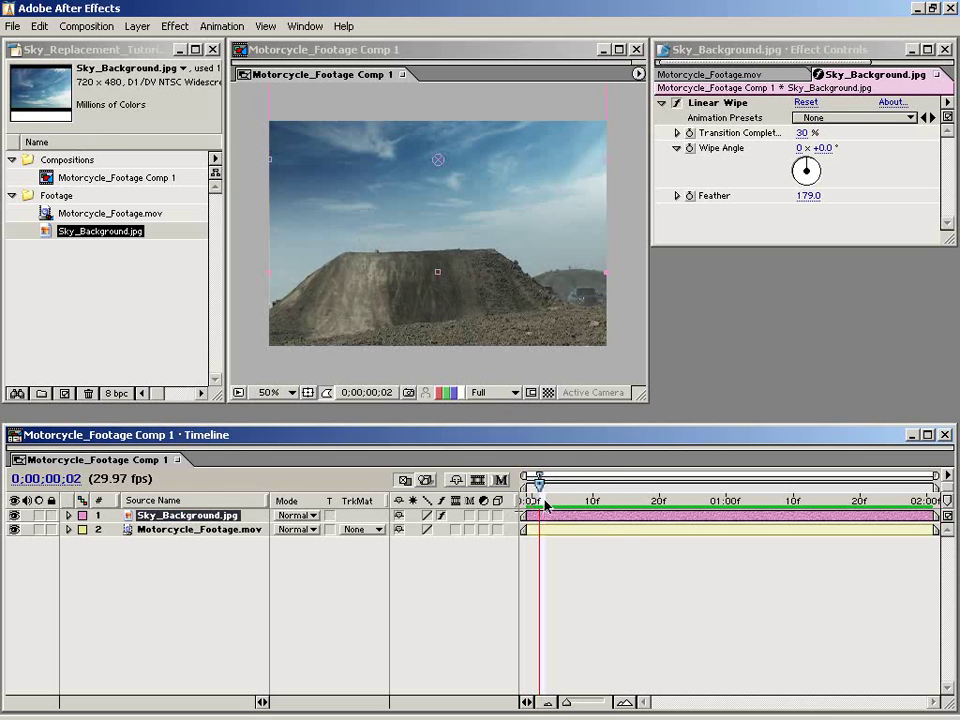
drag(545, 505, 666, 510)
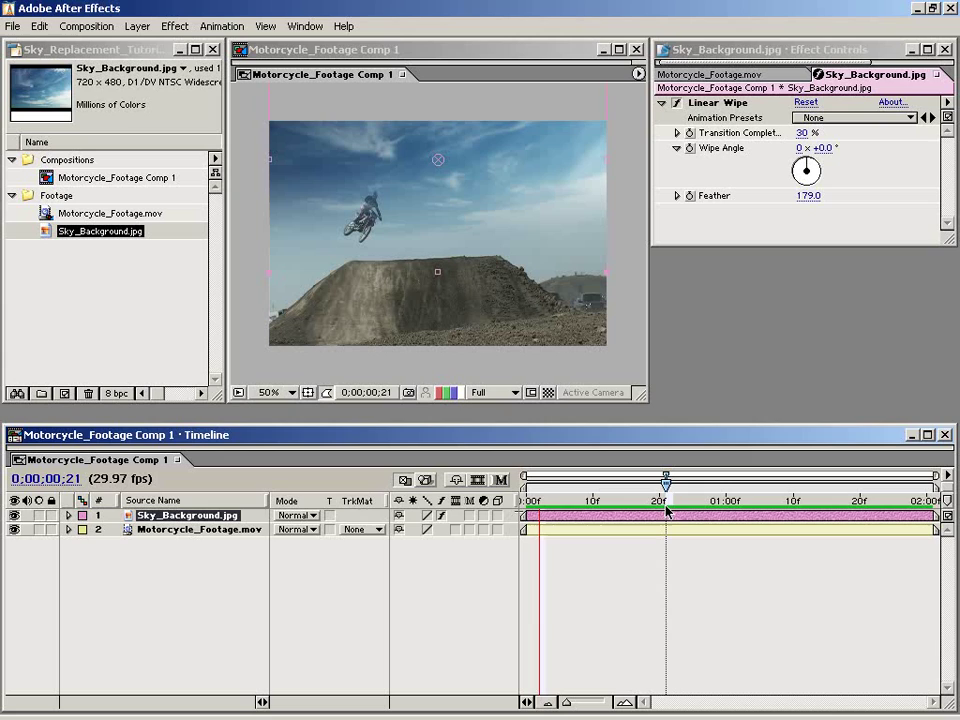
- Select Motorcycle_Footage.mov, bring up Tracker Controls, and start Track Motion on it
click(212, 531)
click(233, 587)
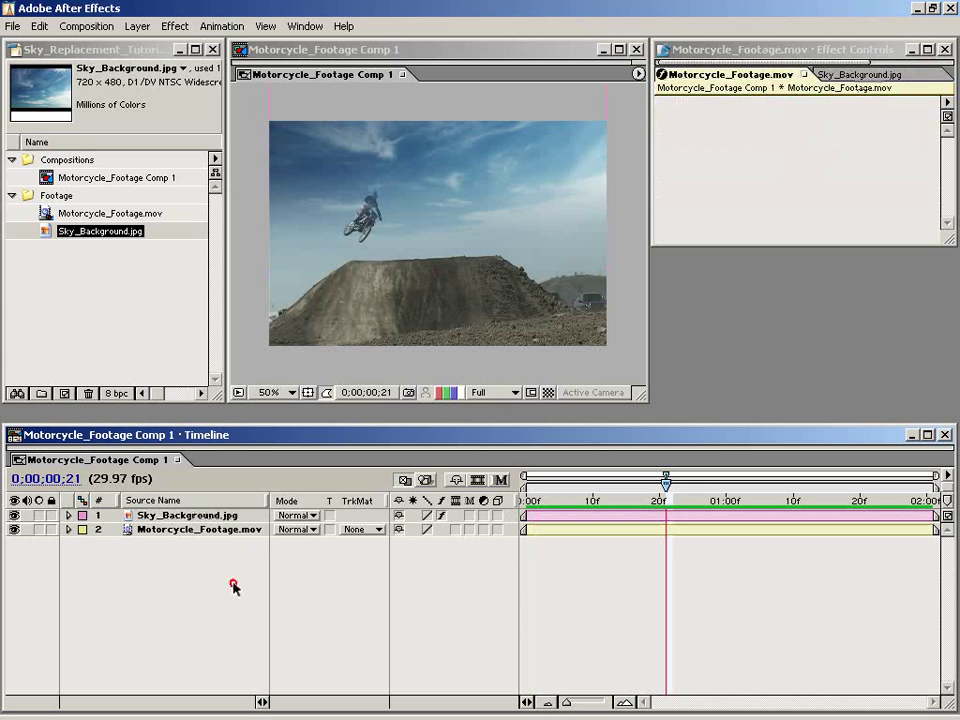
click(190, 534)
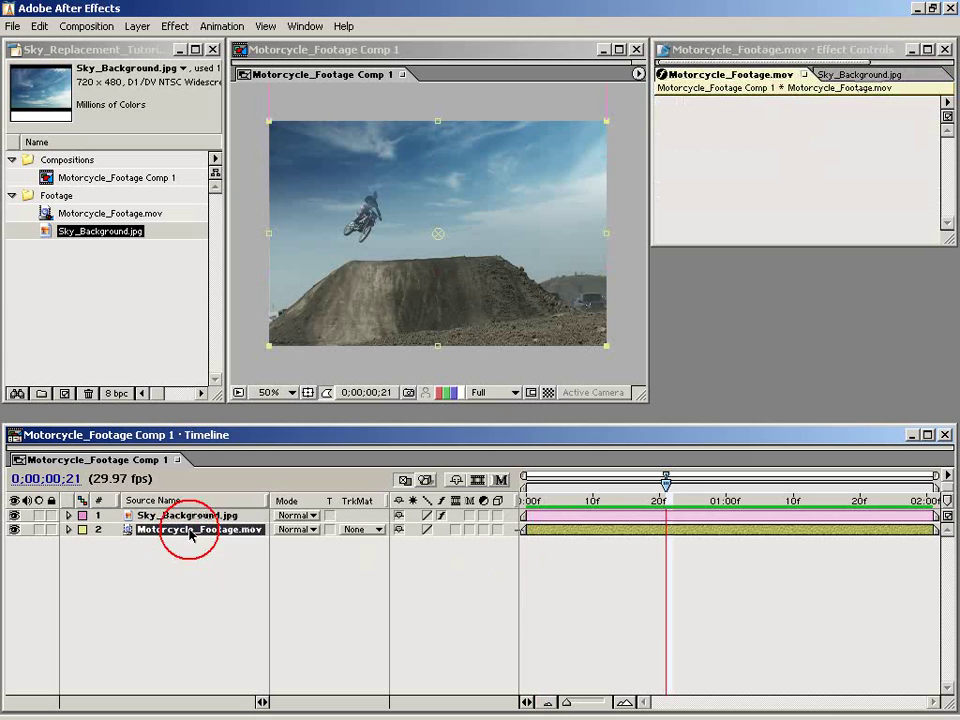
click(296, 26)
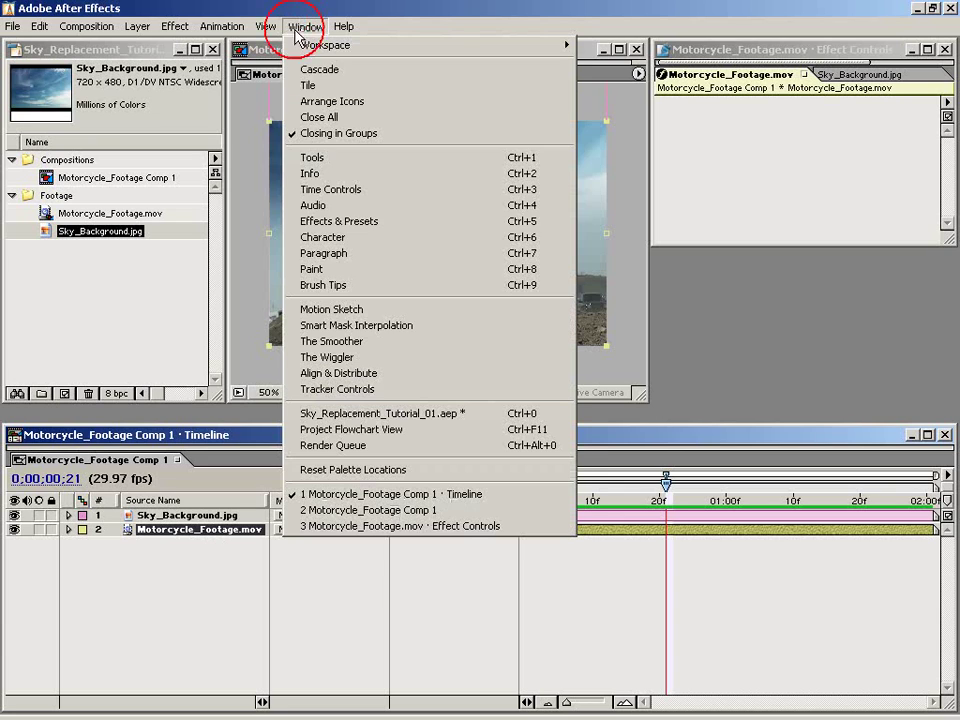
click(373, 392)
drag(776, 166, 754, 150)
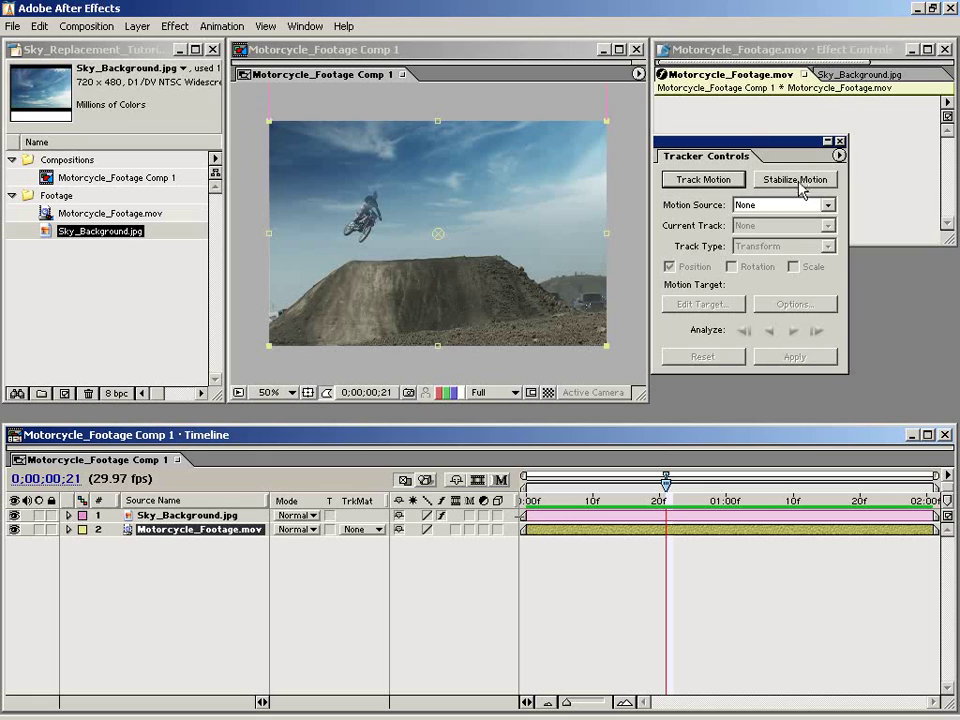
click(703, 181)
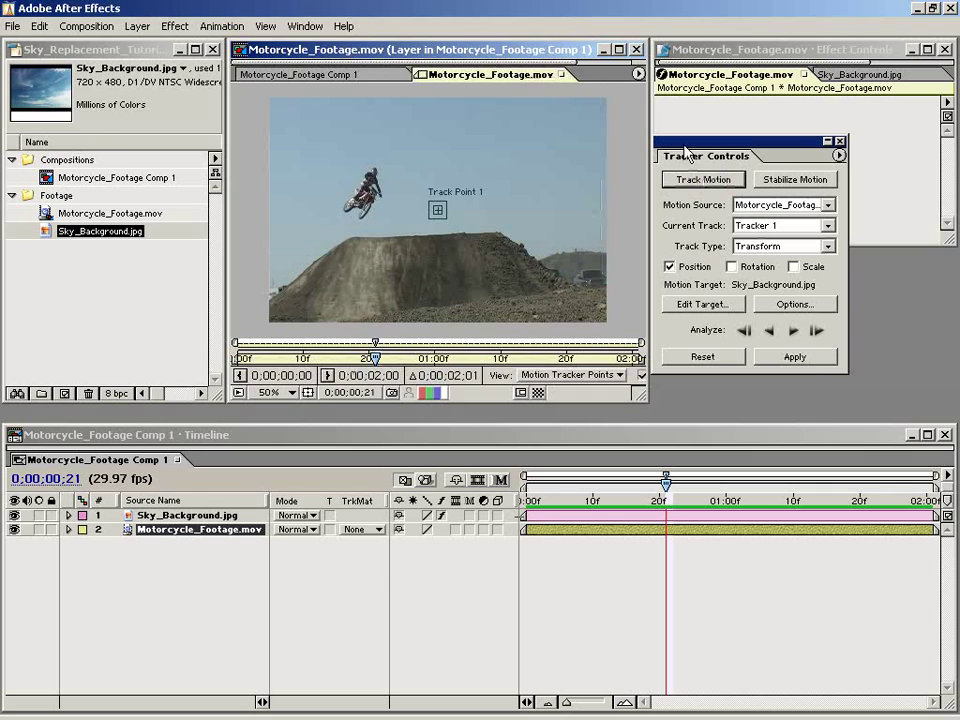
- Move the tracker panel aside and magnify the footage to 100% to locate Track Point 1
drag(687, 150, 732, 154)
drag(497, 240, 501, 240)
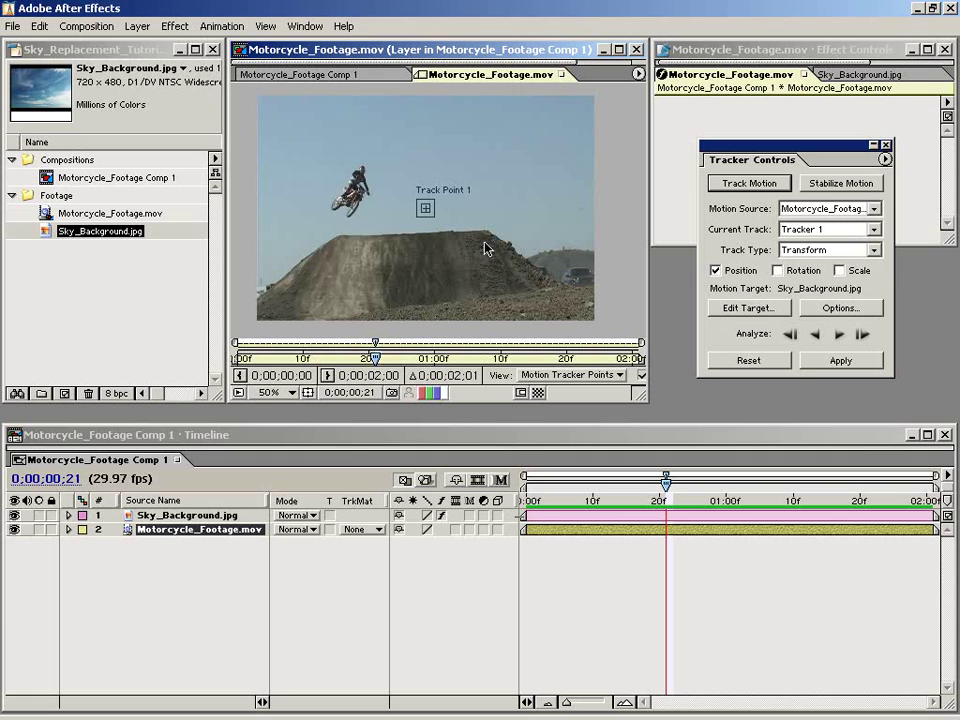
drag(486, 246, 465, 242)
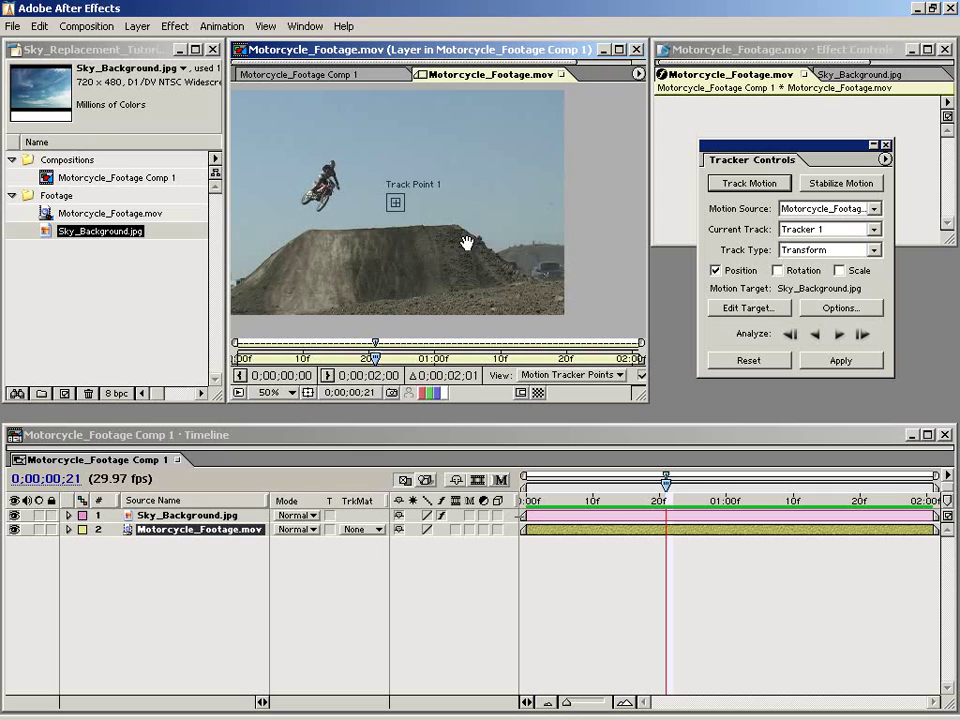
key(period)
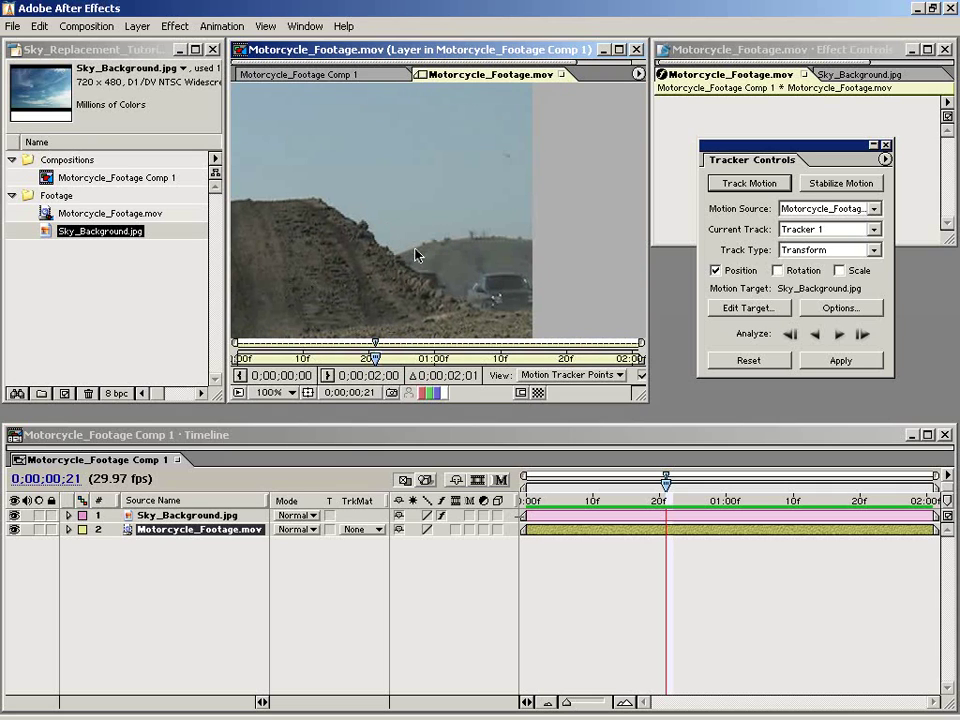
drag(349, 251, 406, 242)
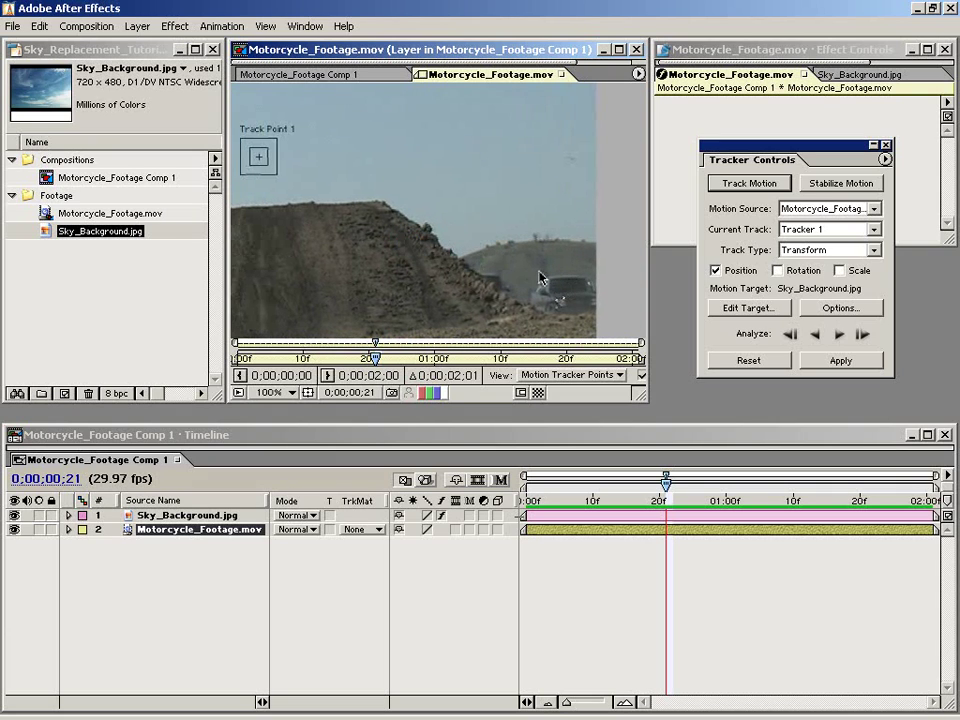
drag(332, 212, 403, 264)
- Zoom in closely and center Track Point 1 on the distant hill's ridge edge
key(comma)
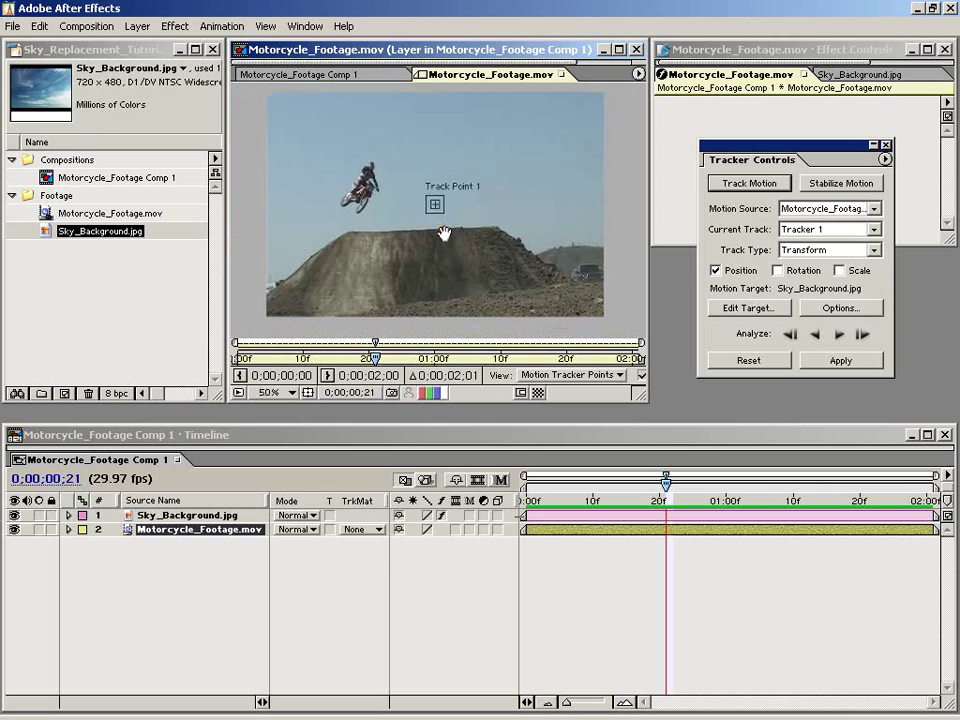
drag(440, 226, 515, 250)
key(period)
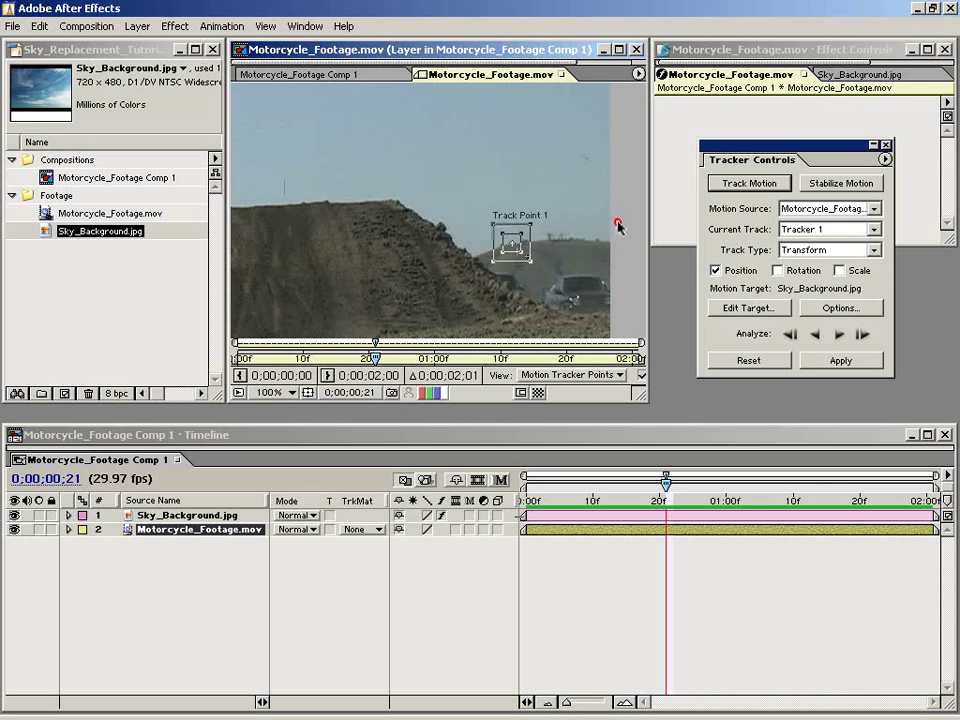
key(period)
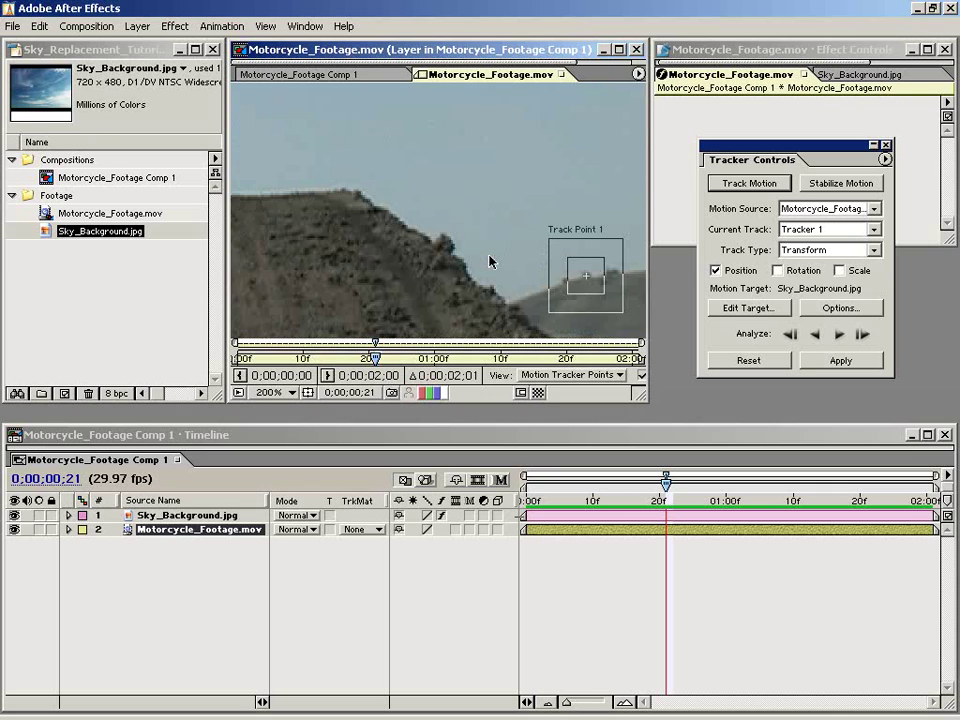
key(period)
drag(579, 311, 390, 189)
drag(547, 266, 521, 253)
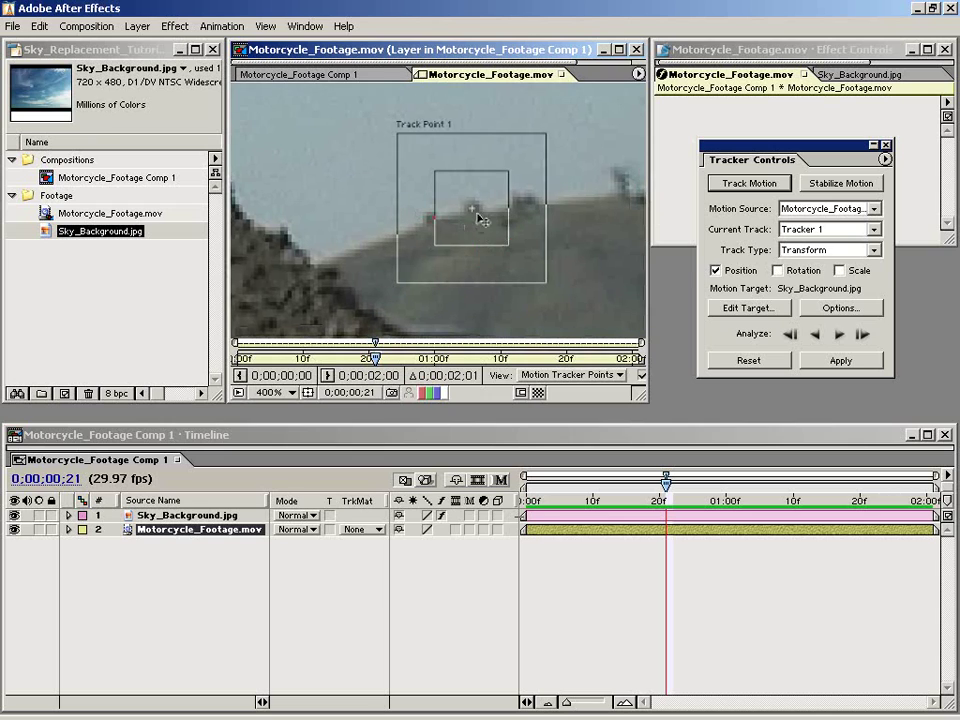
key(comma)
key(comma)
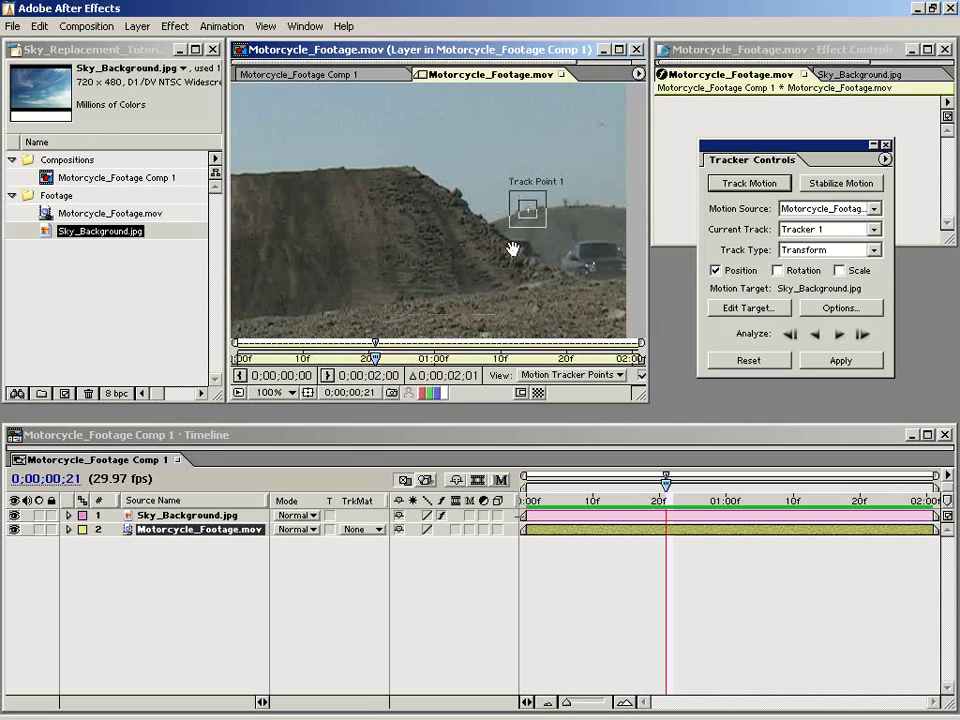
- Set tracker options to Luminance, Process Before Match off, Track Fields off, and Adapt Feature
click(845, 309)
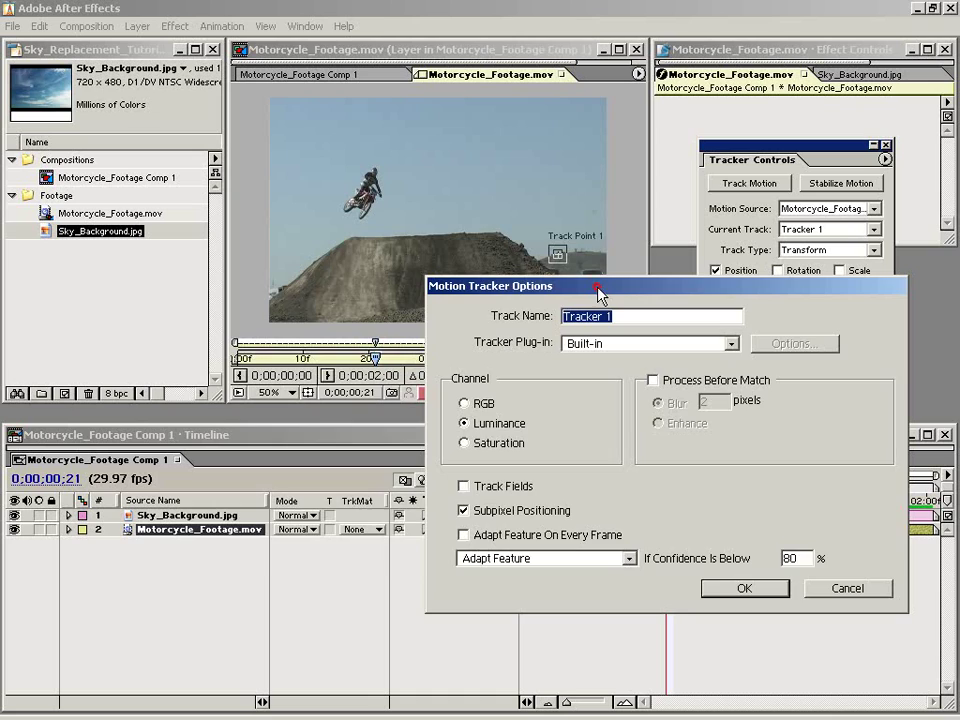
drag(598, 294, 357, 255)
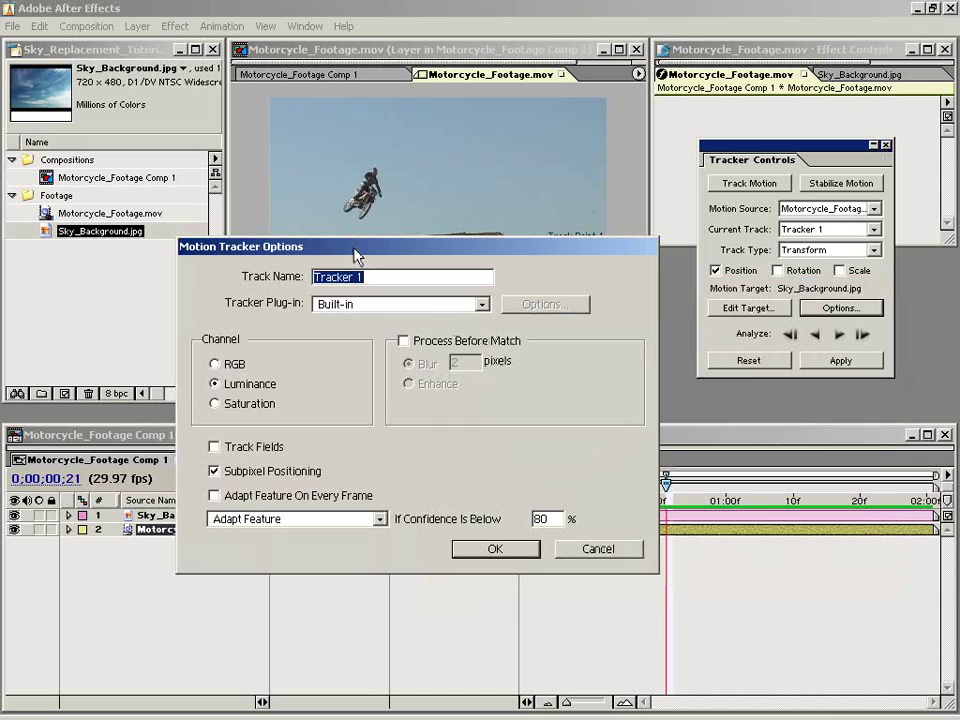
click(216, 384)
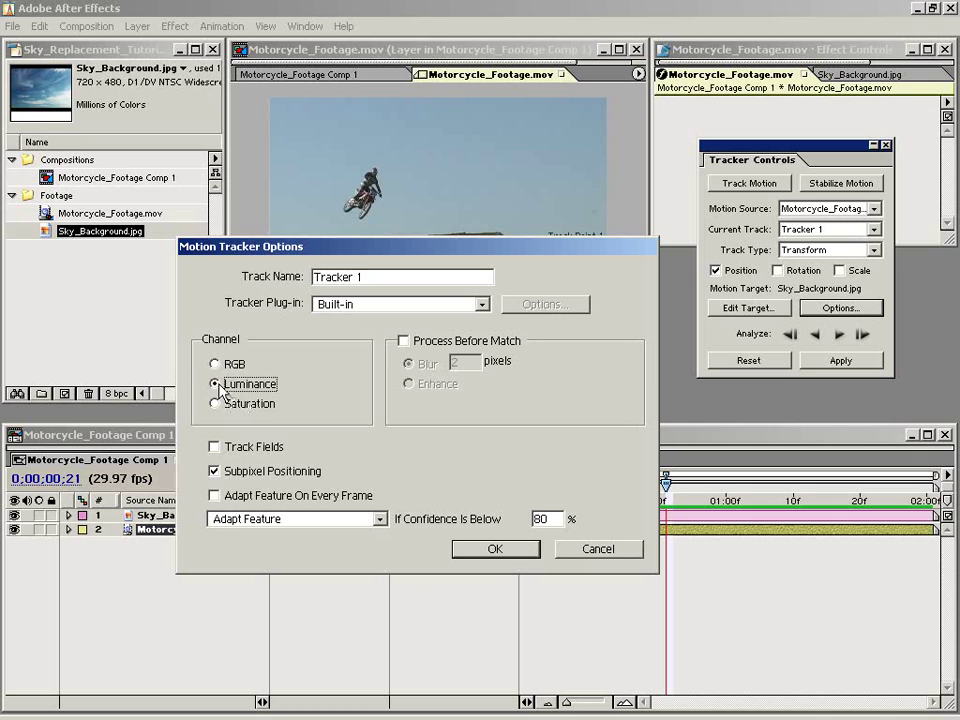
click(403, 341)
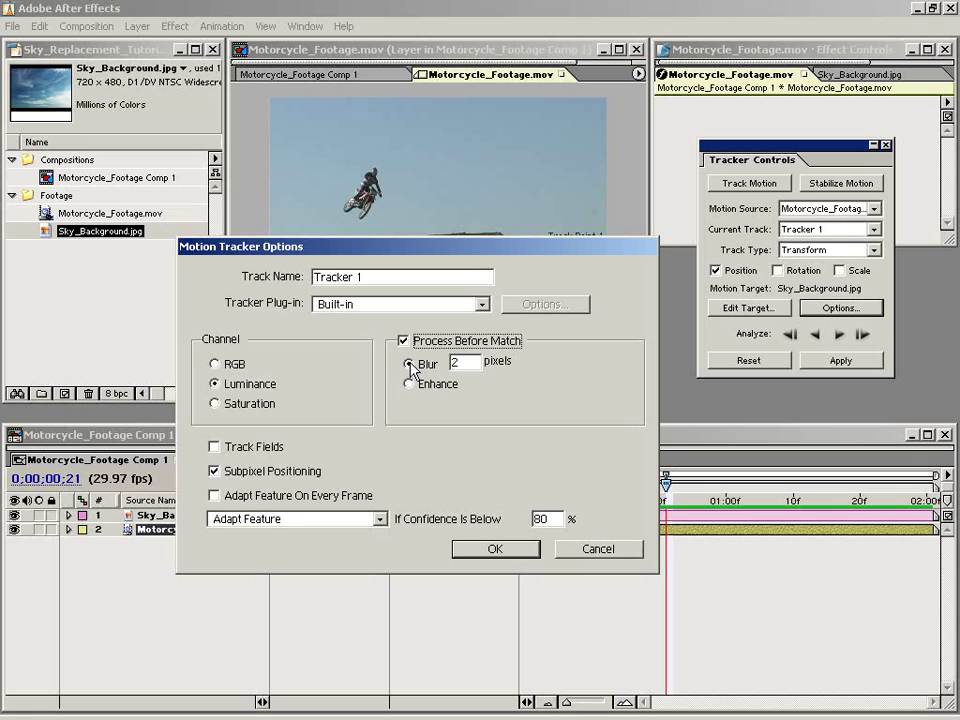
click(409, 384)
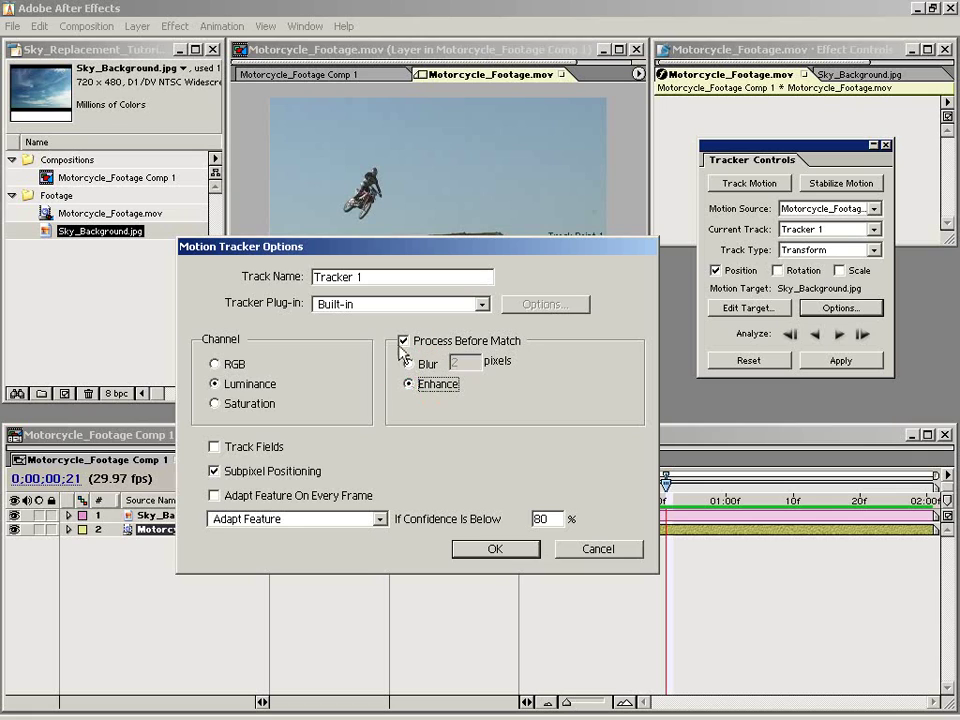
click(403, 341)
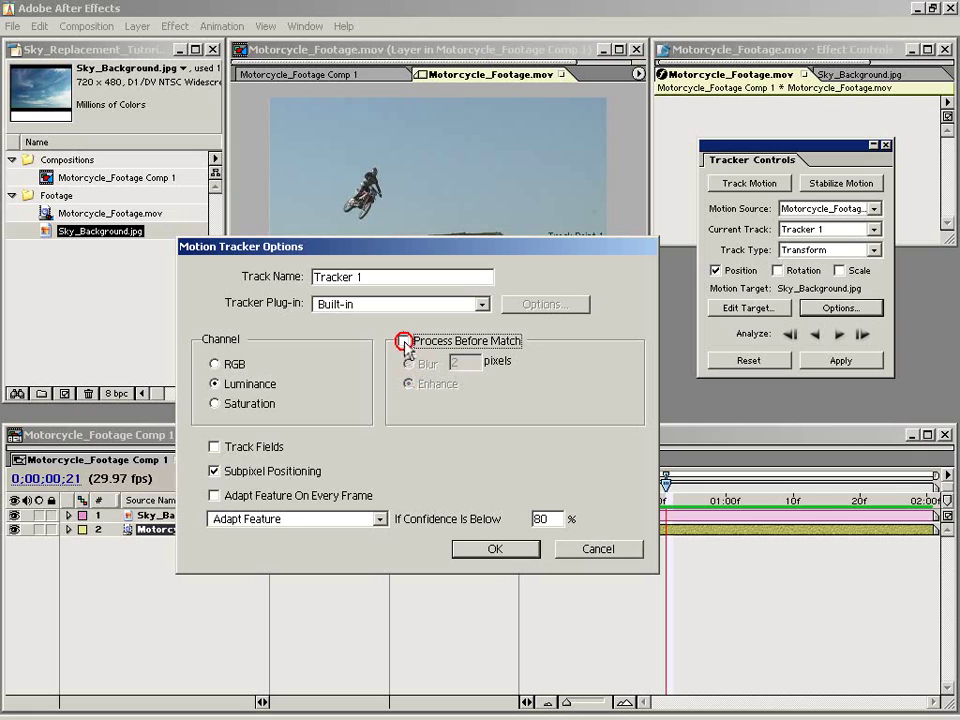
click(214, 447)
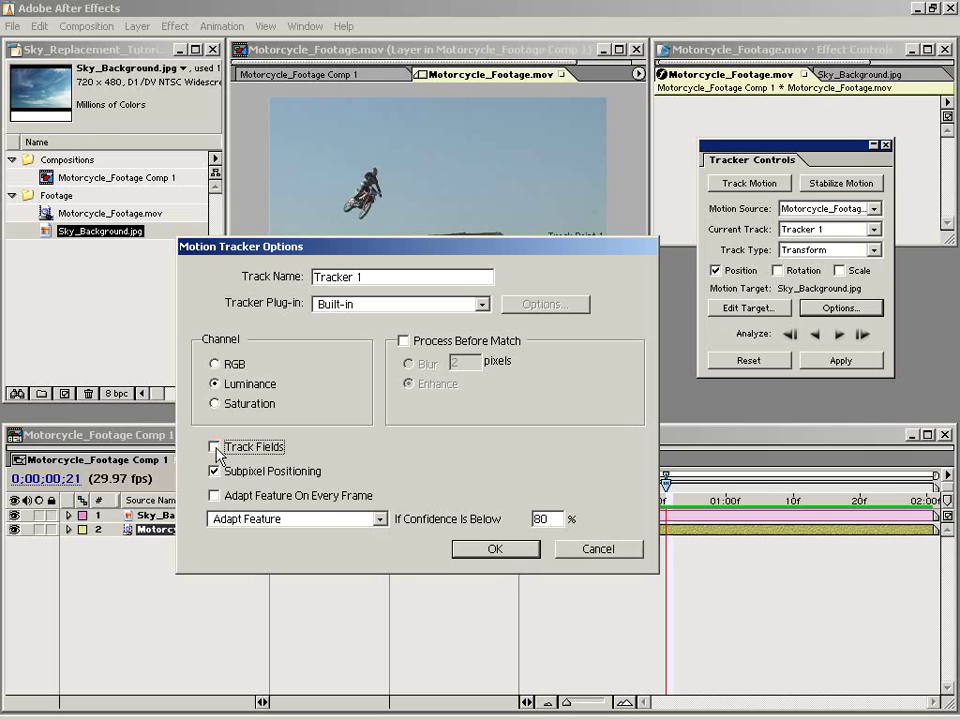
click(295, 519)
click(274, 570)
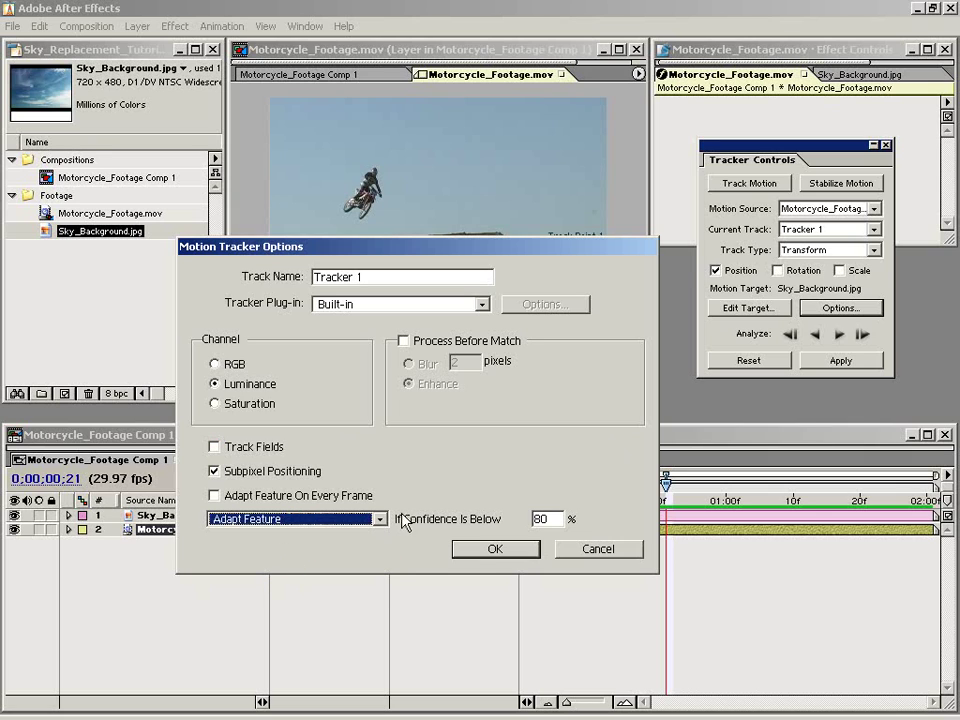
click(493, 550)
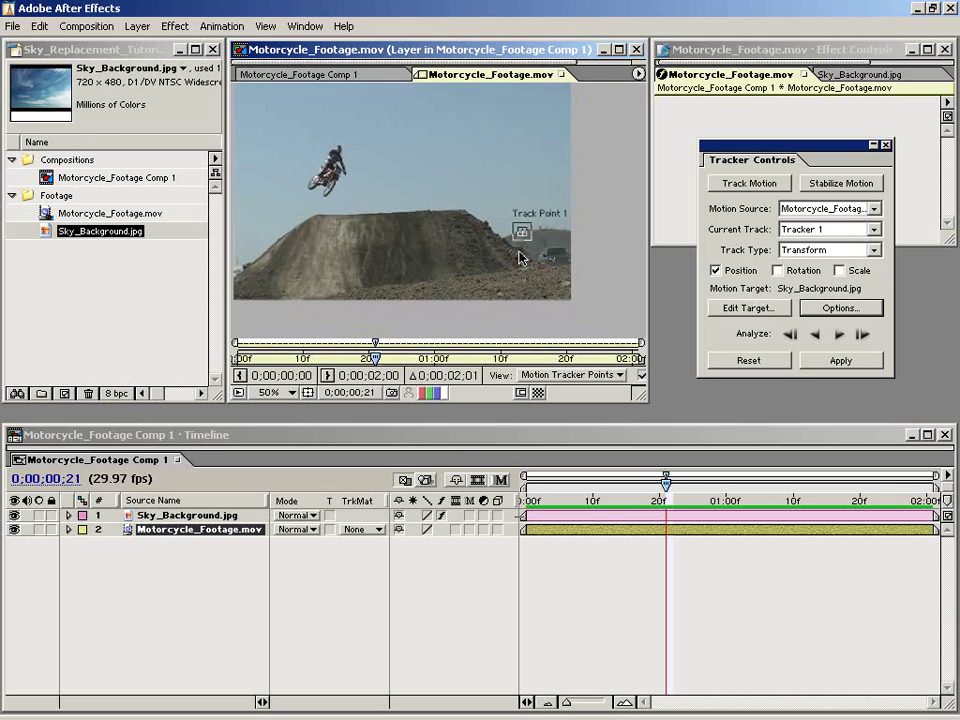
- Pan the layer view to the whole frame and try analyzing the track forward
key(period)
click(511, 266)
drag(511, 266, 388, 266)
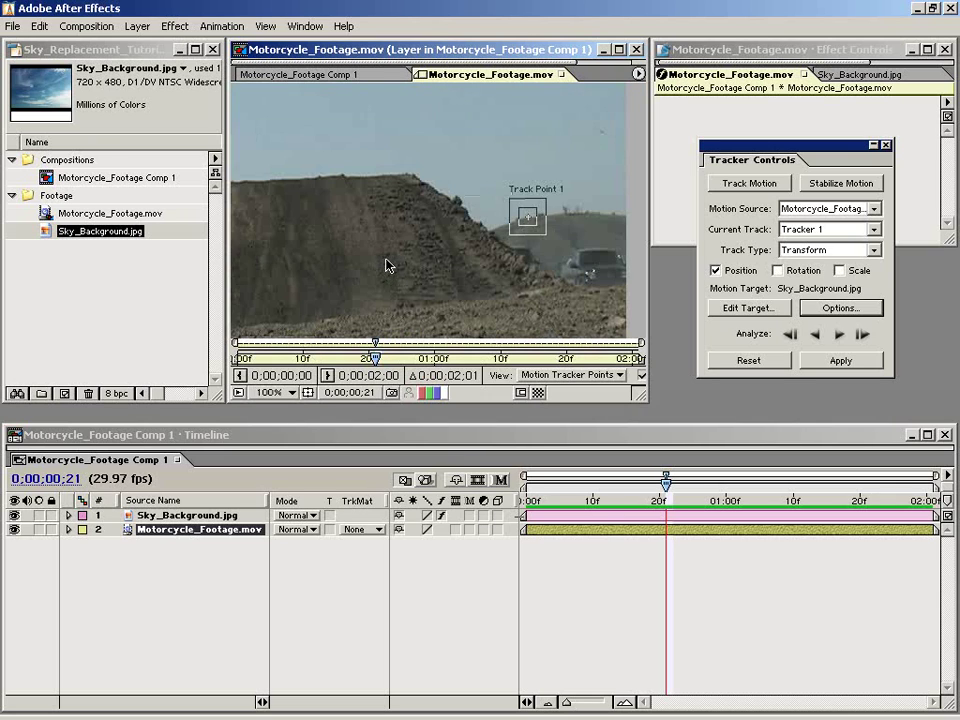
key(comma)
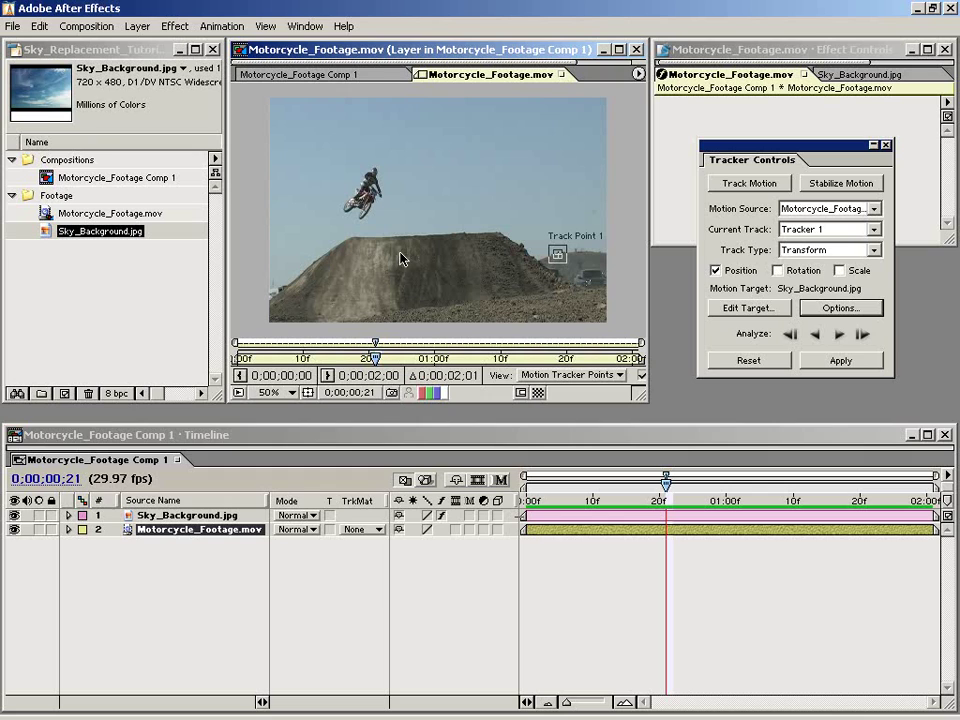
click(840, 334)
- Return to frame 0, nudge Track Point 1 onto the hill edge, and analyze forward
drag(666, 487, 524, 489)
key(period)
key(period)
drag(567, 231, 311, 219)
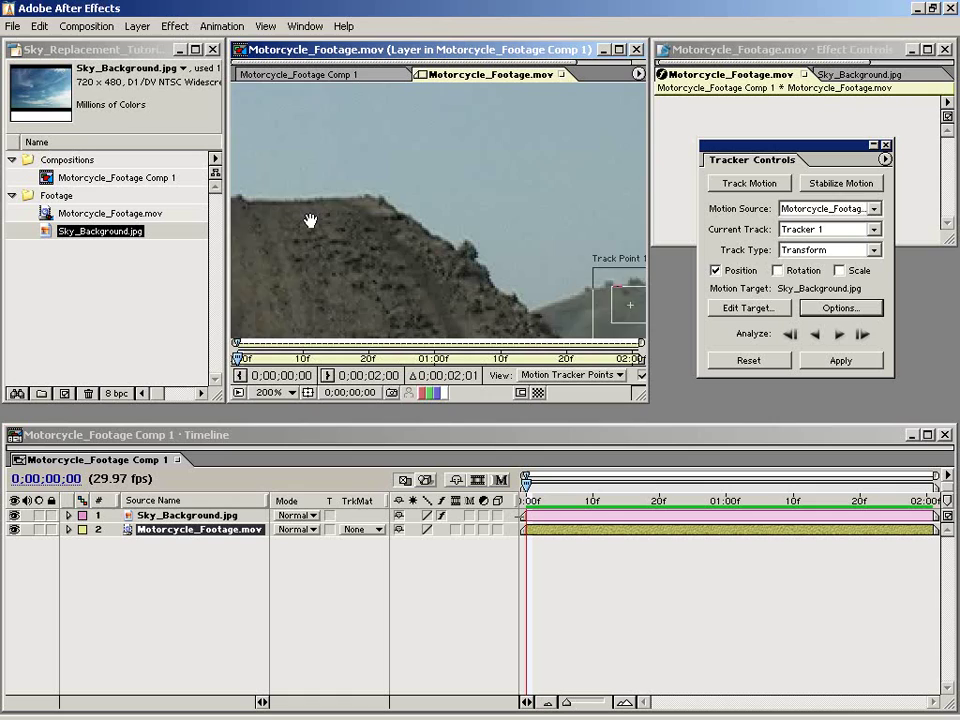
drag(489, 246, 470, 228)
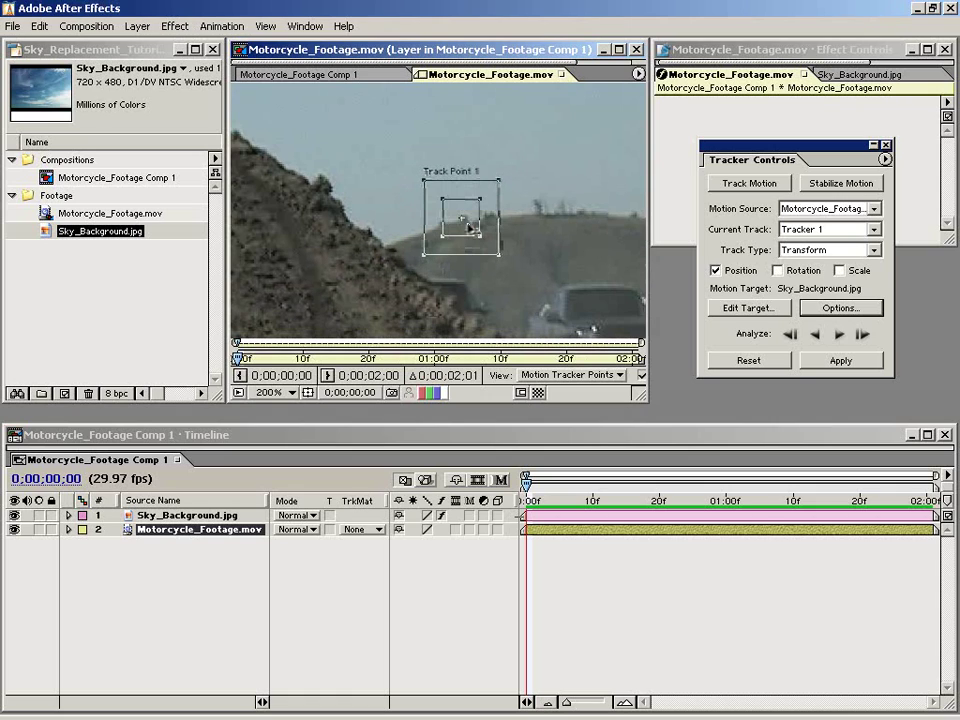
key(comma)
click(839, 334)
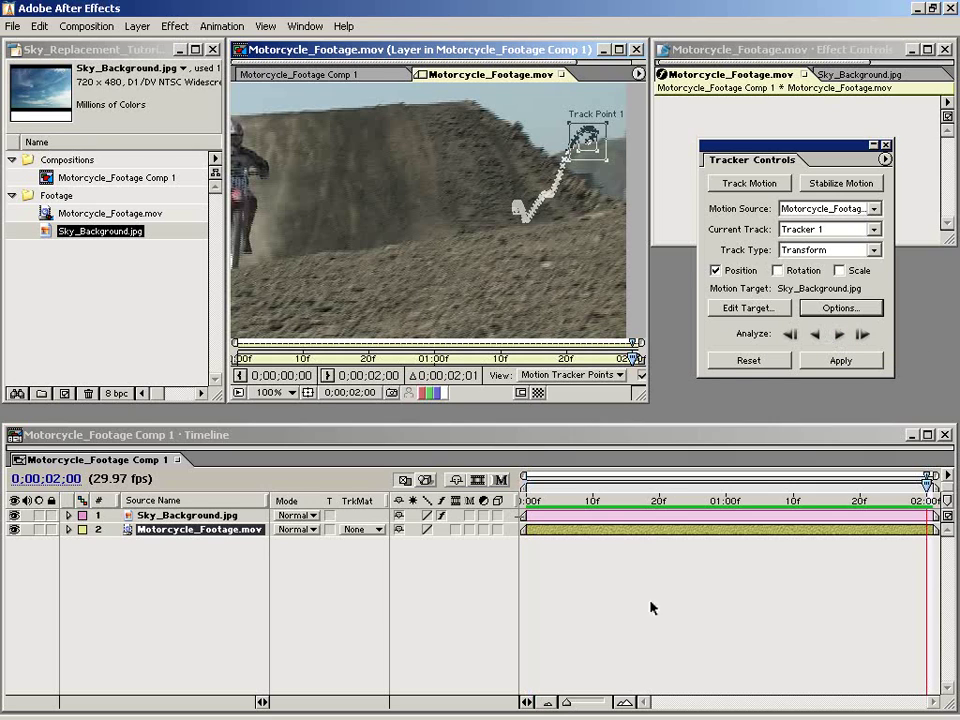
- Inspect the tracked motion path along the hill, checking frame 8 and playing through
key(period)
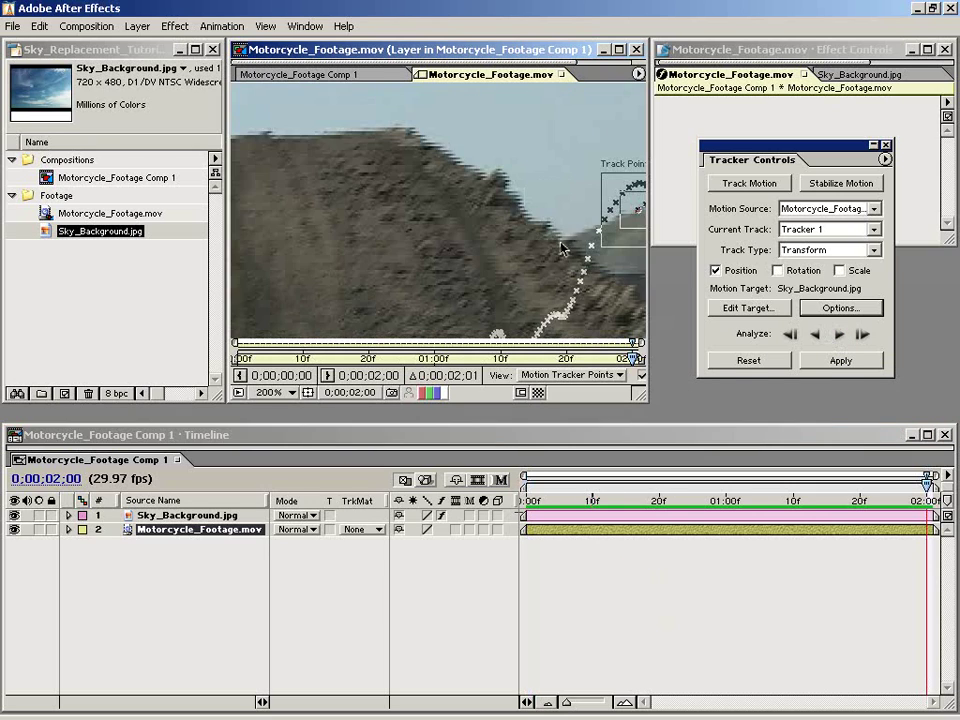
drag(562, 249, 467, 231)
drag(928, 484, 580, 484)
key(comma)
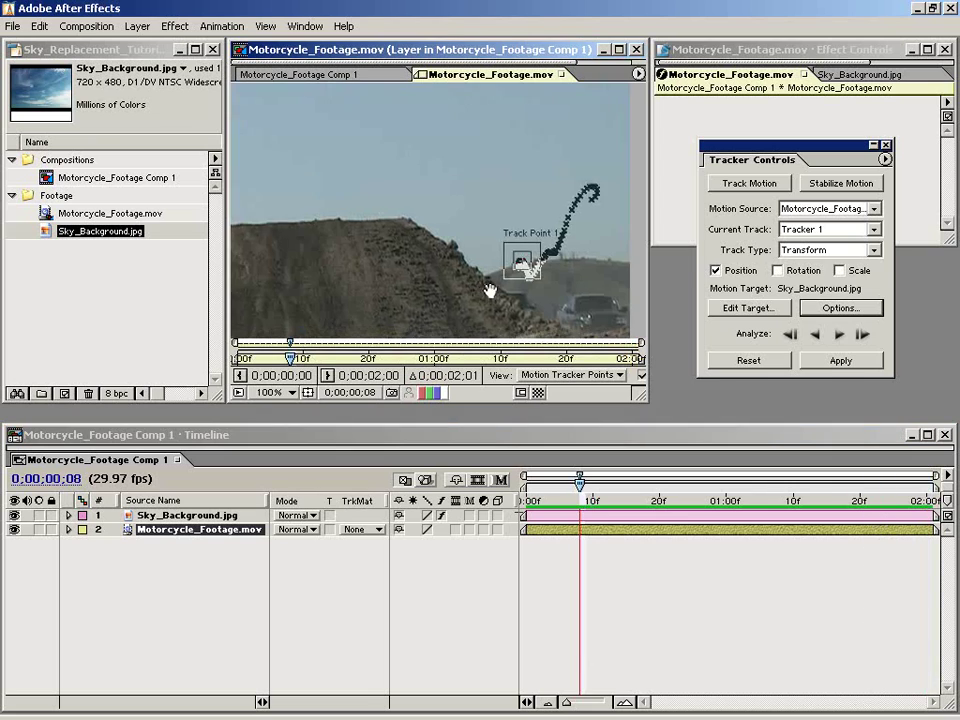
drag(490, 290, 414, 255)
key(comma)
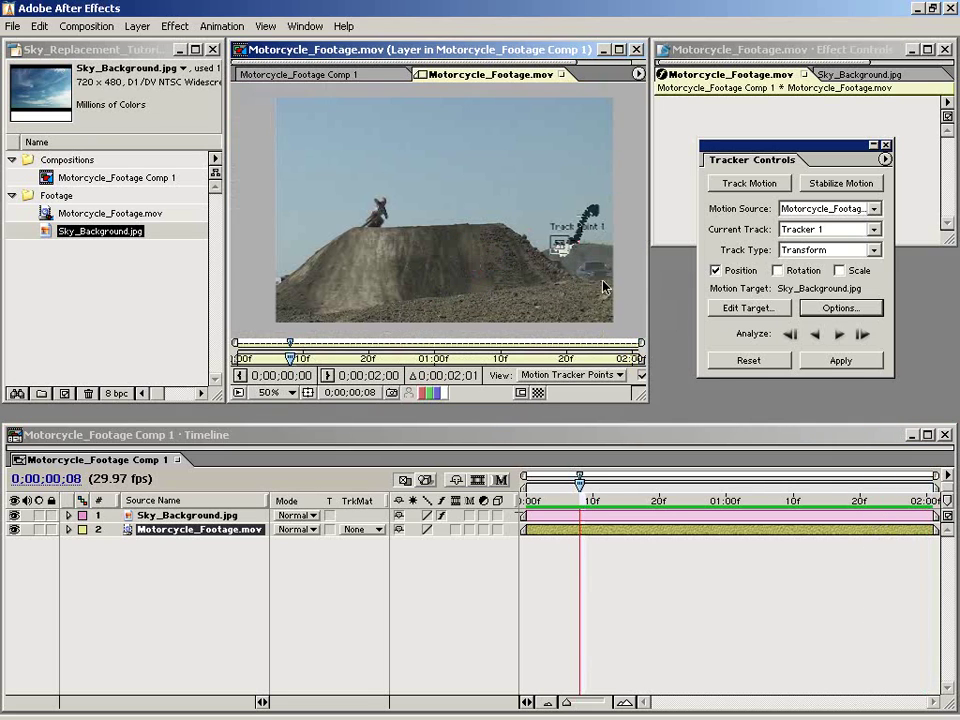
drag(595, 508, 508, 514)
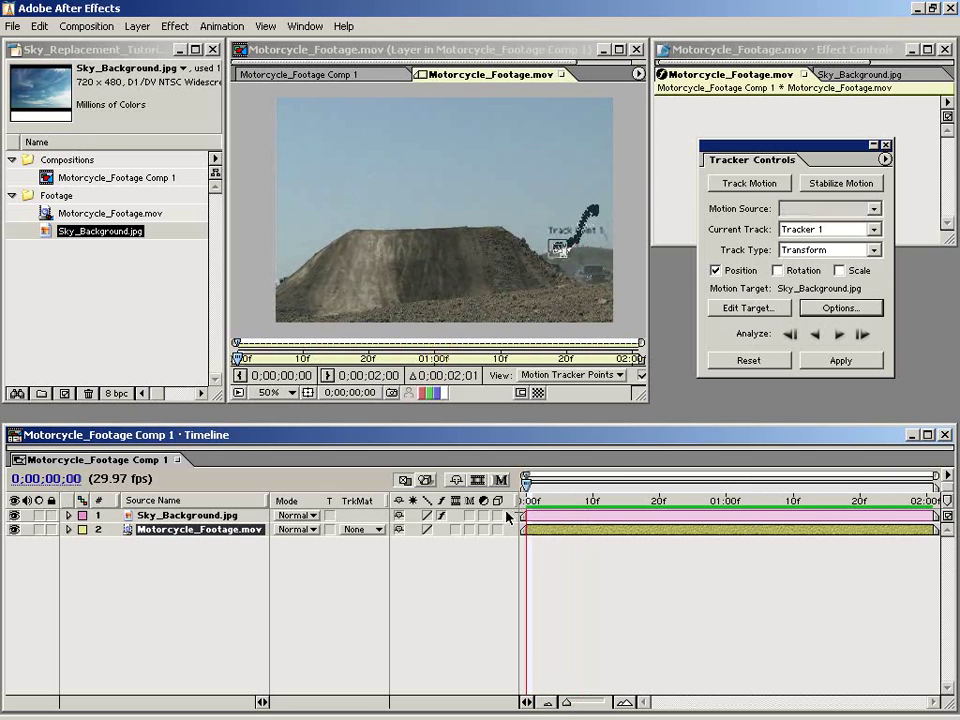
- Apply Tracker 1's motion to Sky_Background.jpg in X and Y, then float the Layer window
click(841, 360)
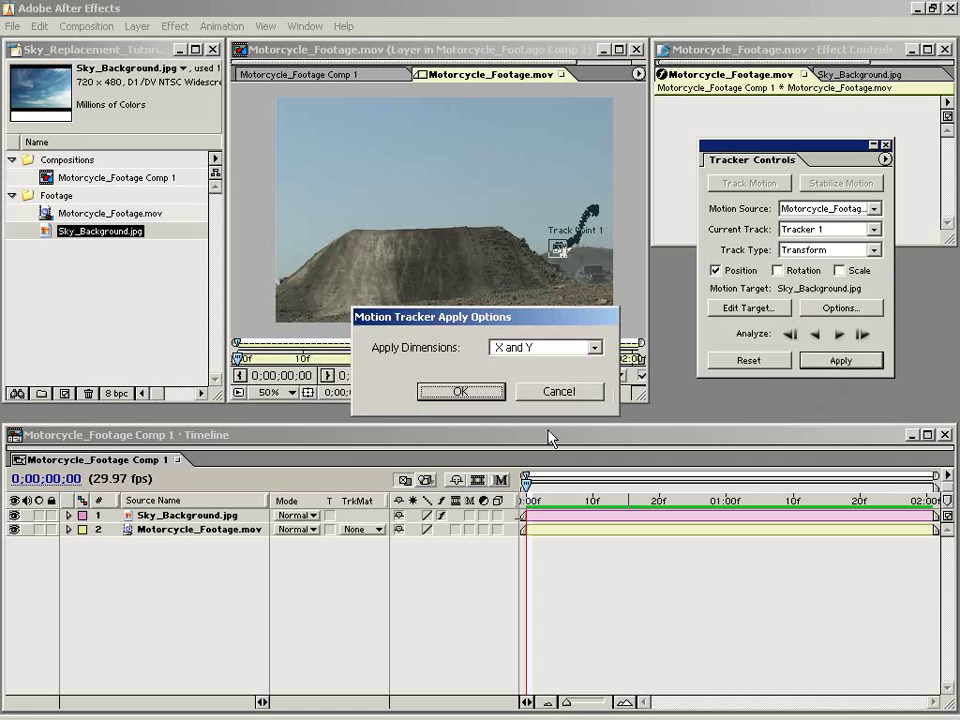
drag(455, 316, 415, 238)
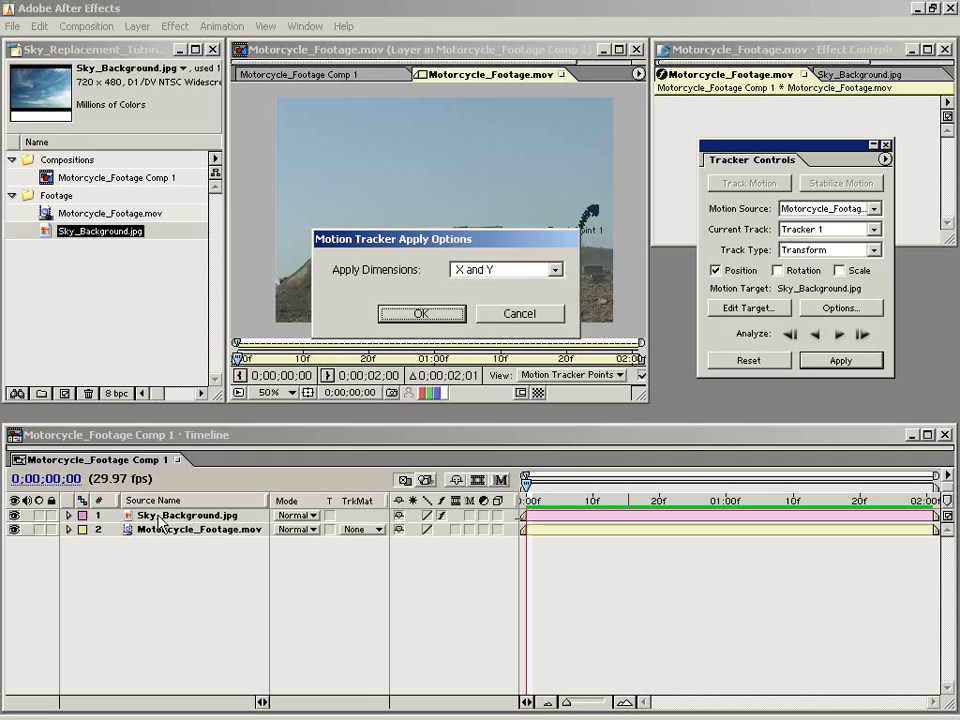
click(421, 314)
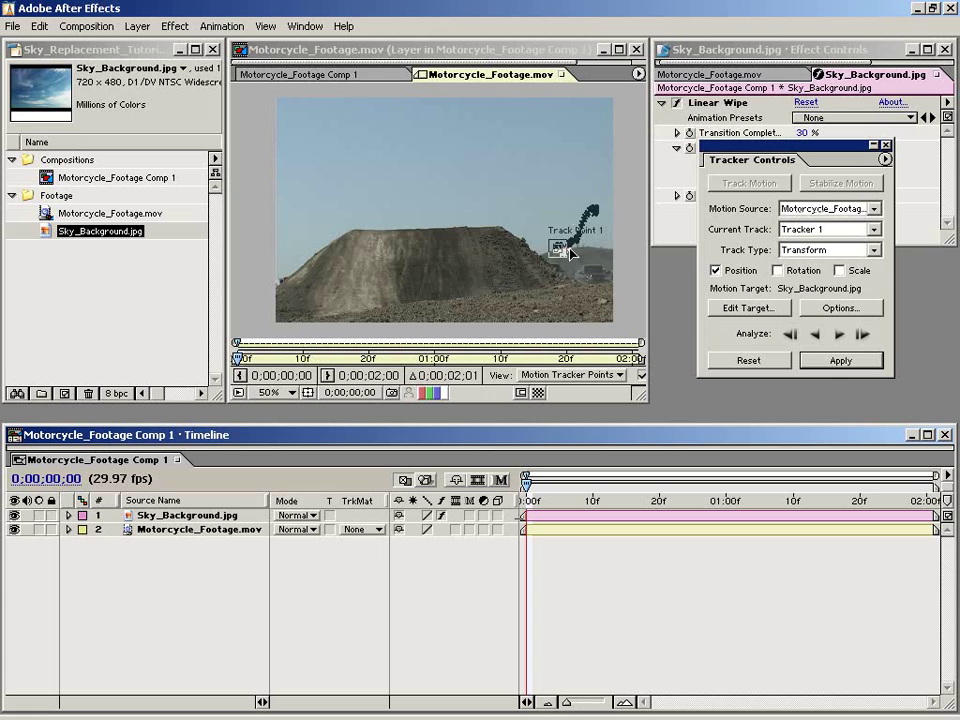
drag(479, 76, 503, 215)
drag(441, 210, 460, 149)
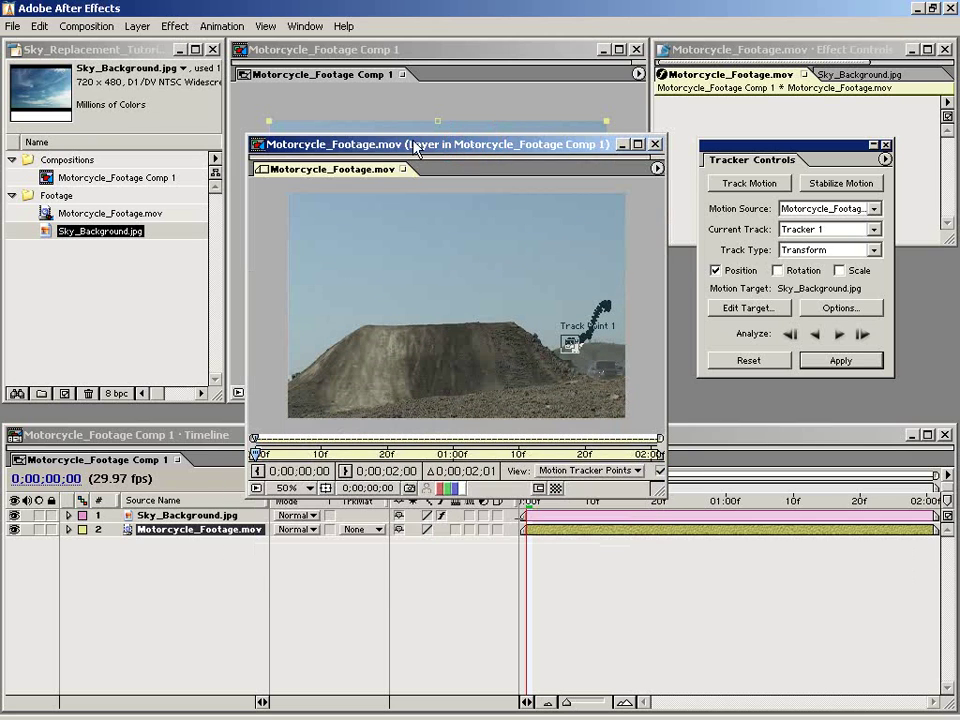
- Close the layer window, go to frame 12, and open the sky layer's Transform properties
click(655, 145)
click(603, 634)
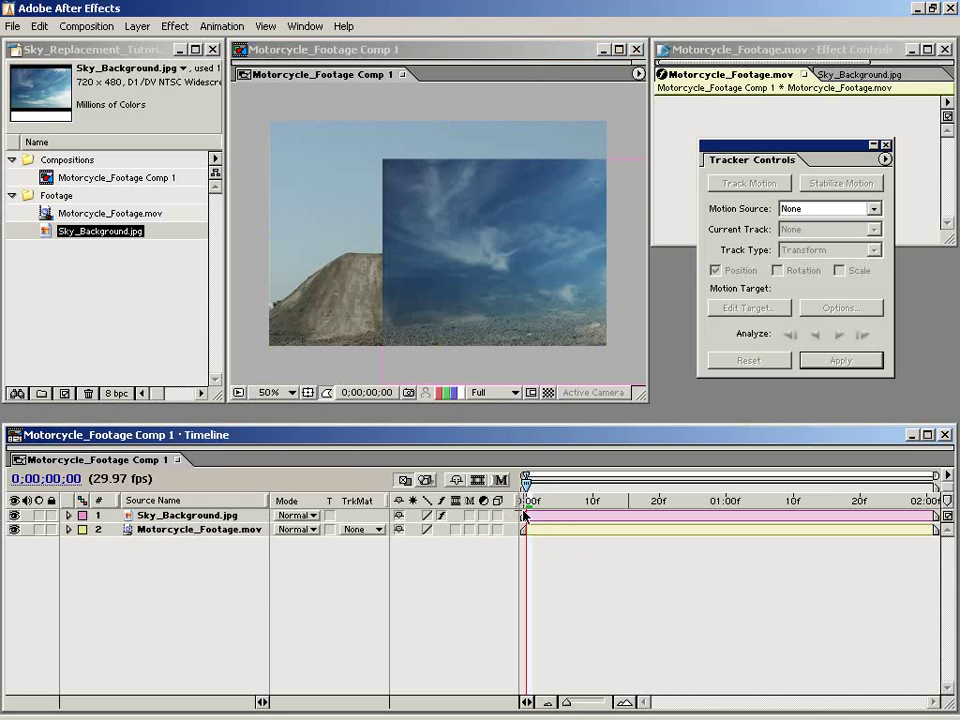
drag(528, 497, 525, 553)
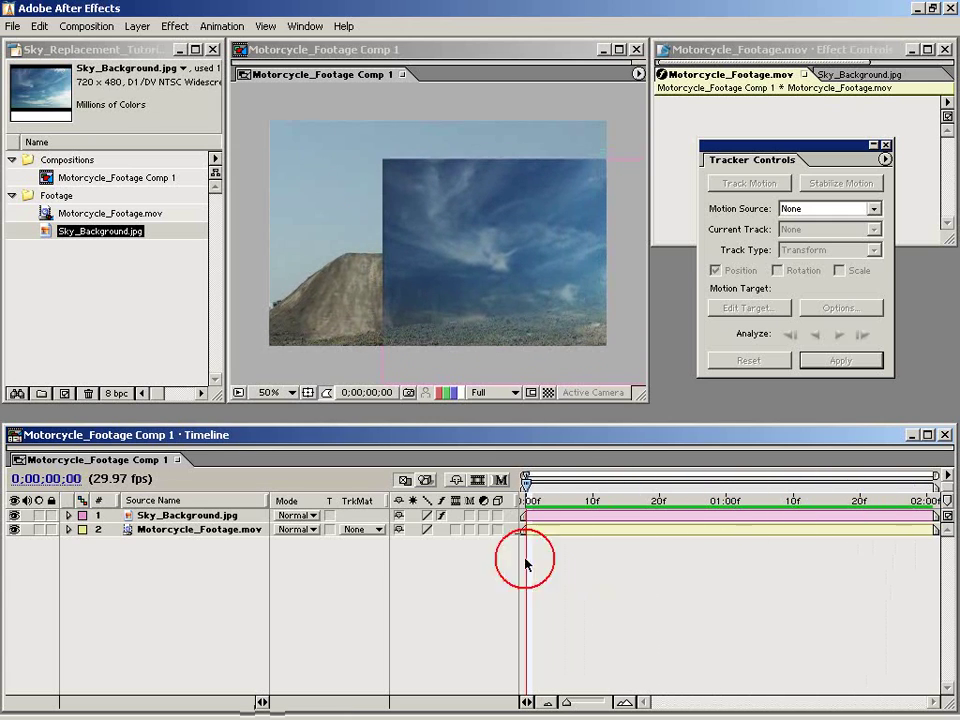
click(68, 515)
click(82, 543)
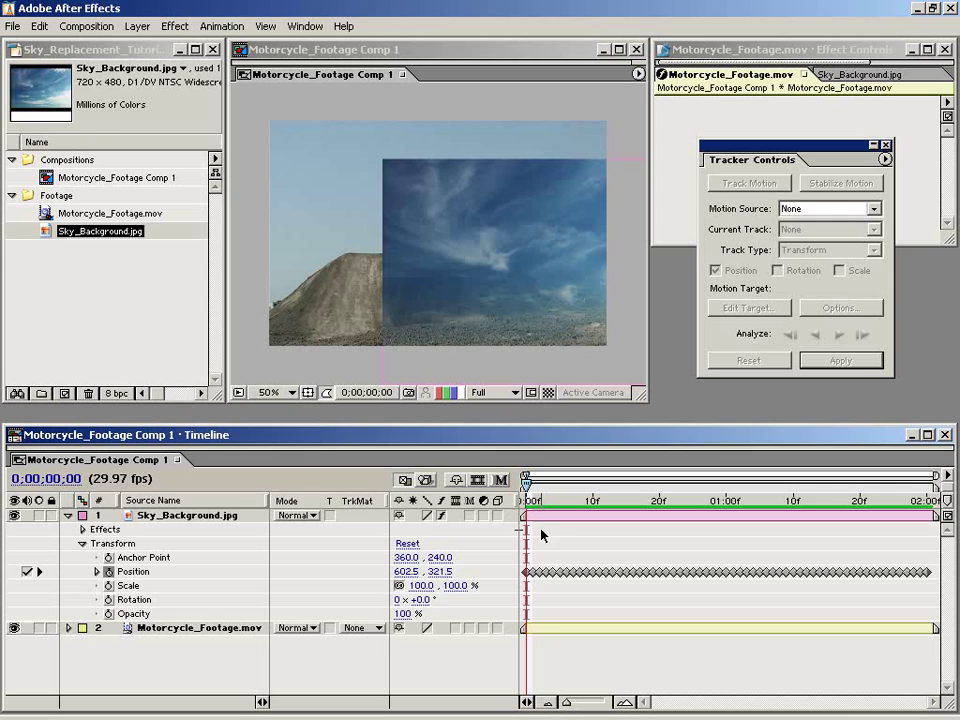
click(144, 557)
drag(407, 557, 546, 528)
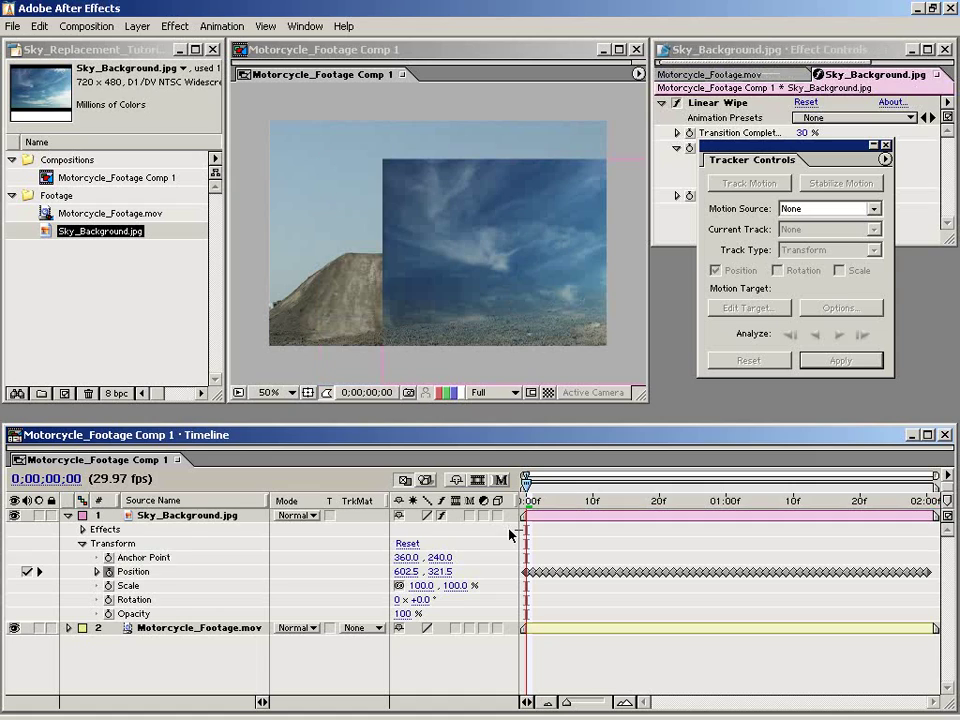
- Select all sky Position keyframes and drag the sky up and left to 359.7, 65.0
click(134, 572)
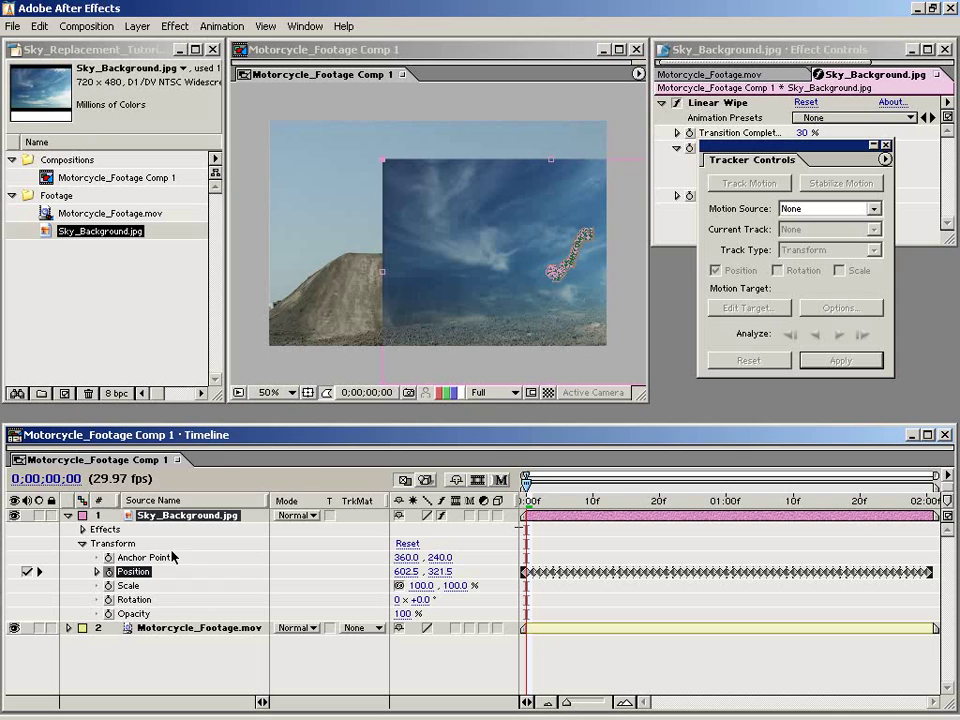
drag(602, 306, 494, 250)
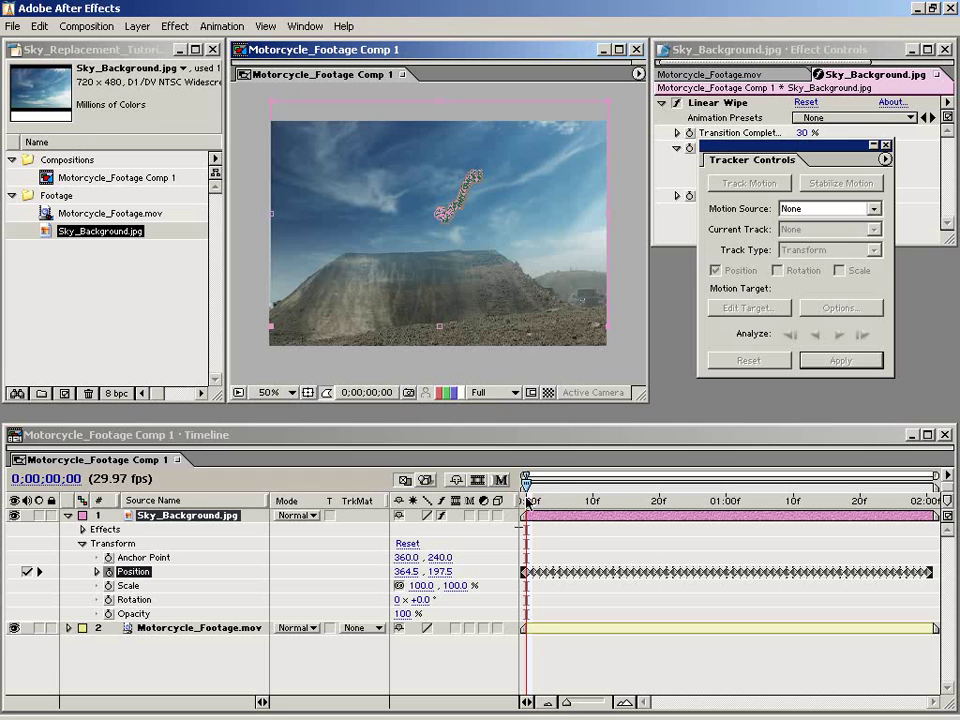
drag(530, 500, 586, 520)
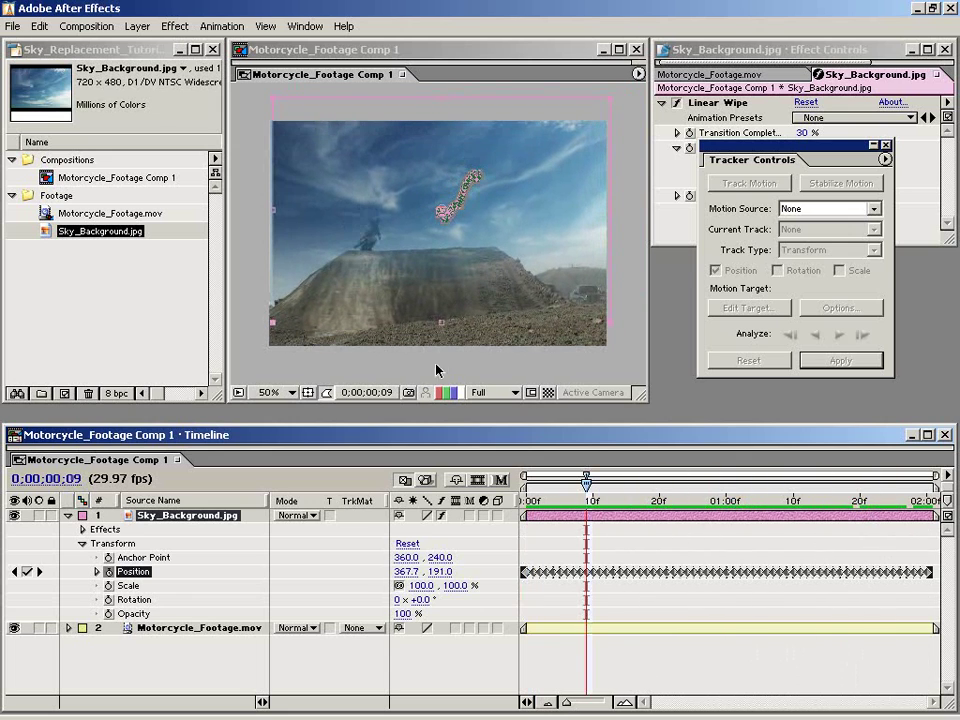
click(610, 252)
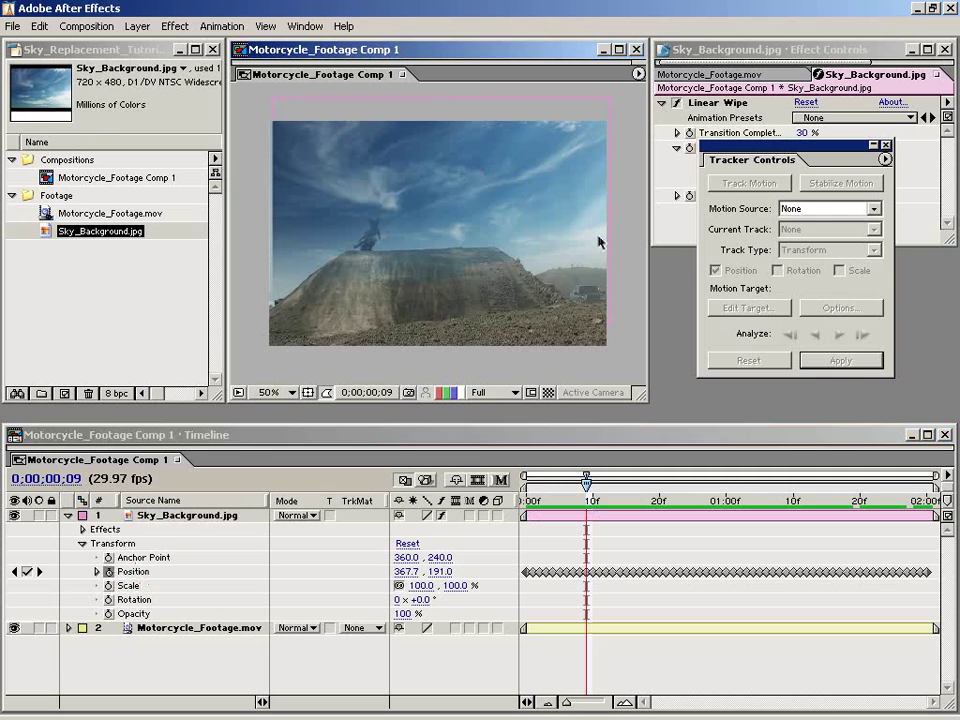
click(546, 262)
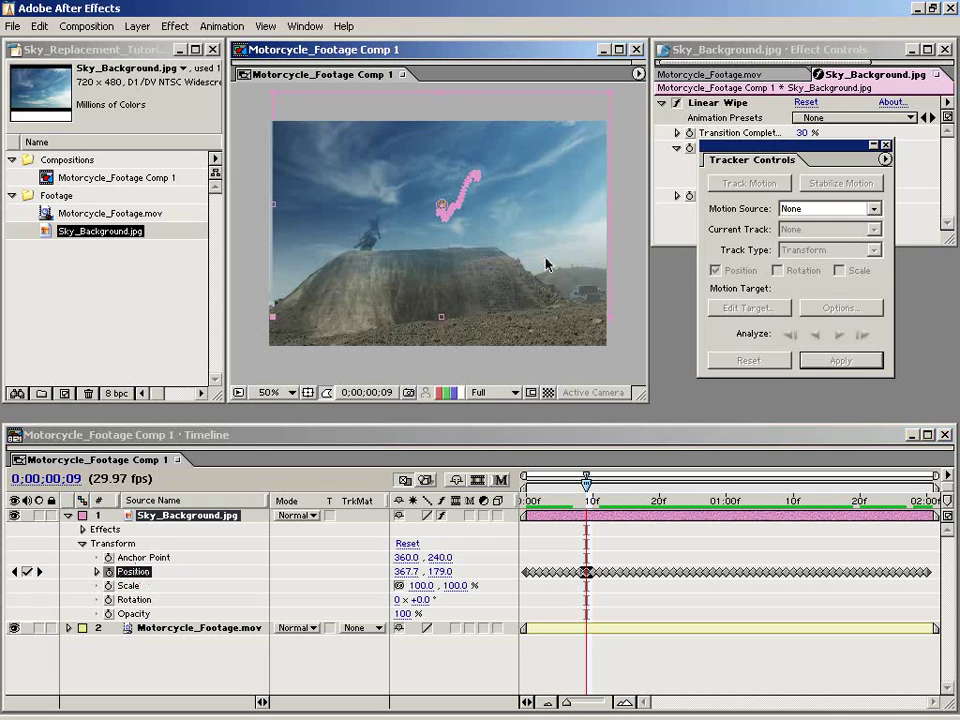
click(115, 568)
drag(437, 321, 508, 224)
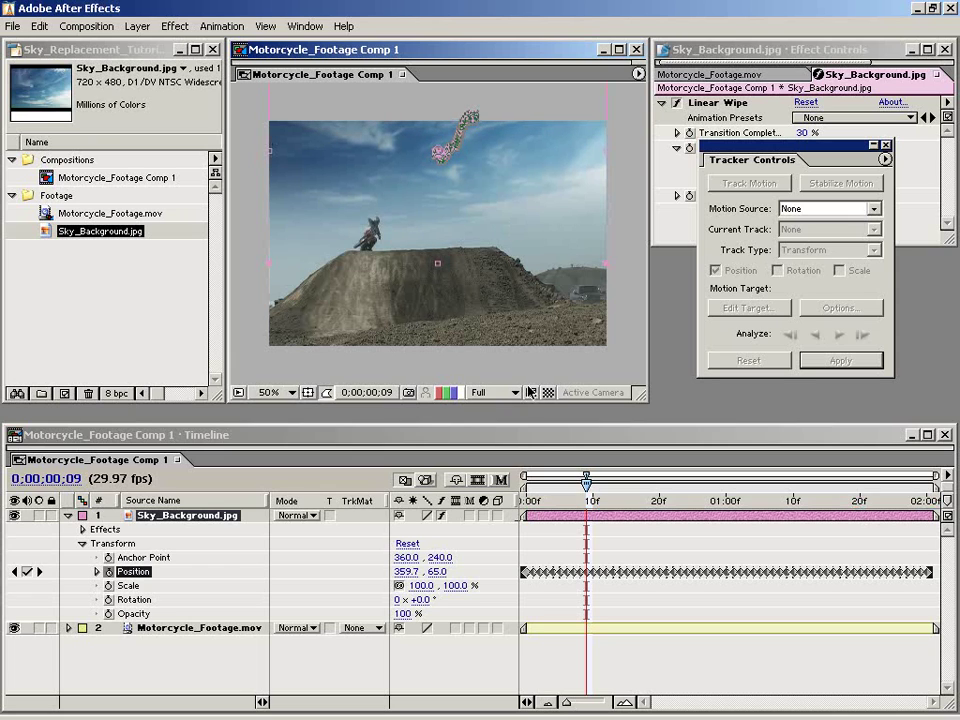
click(605, 628)
mouse_move(589, 497)
mouse_down()
mouse_move(654, 500)
mouse_move(588, 505)
mouse_up()
- Preview the comp, scale Sky_Background.jpg to 121%, and review the shot up to two seconds
key(space)
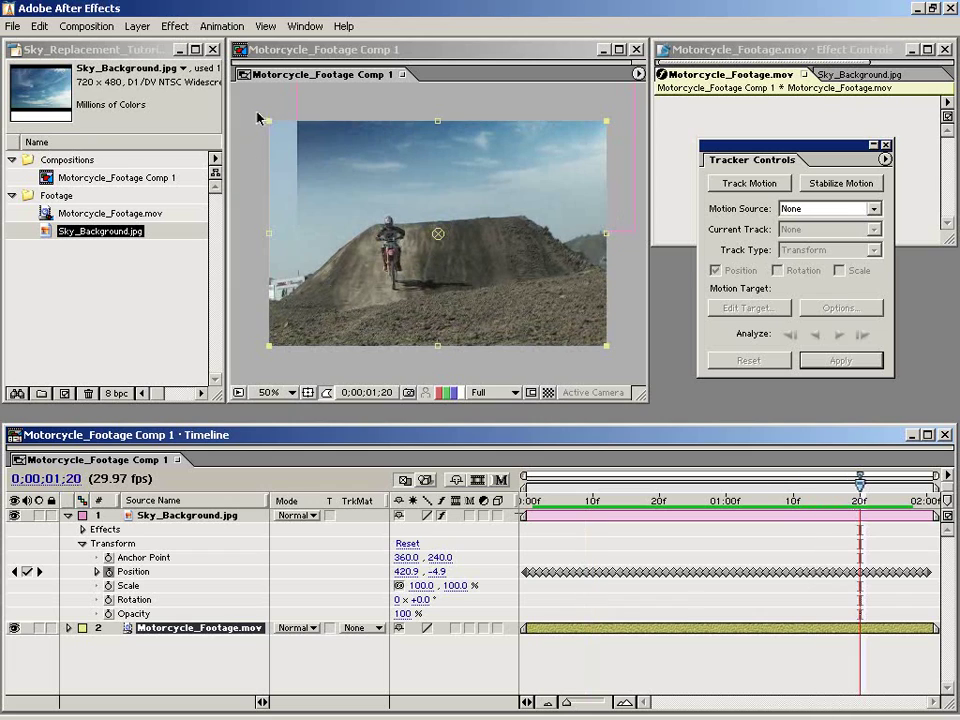
key(comma)
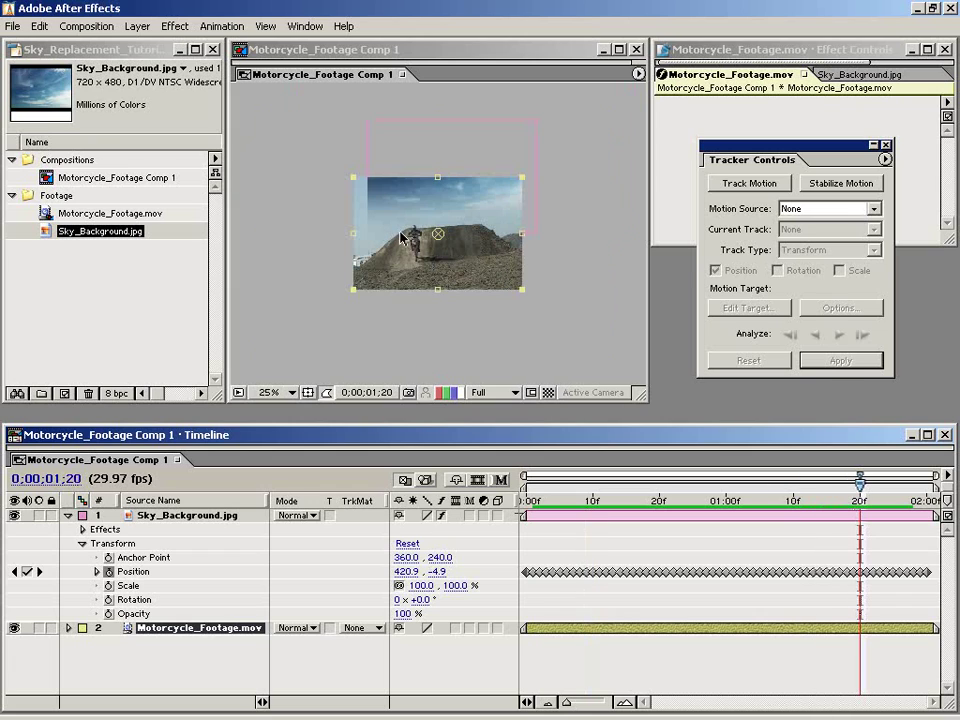
click(535, 291)
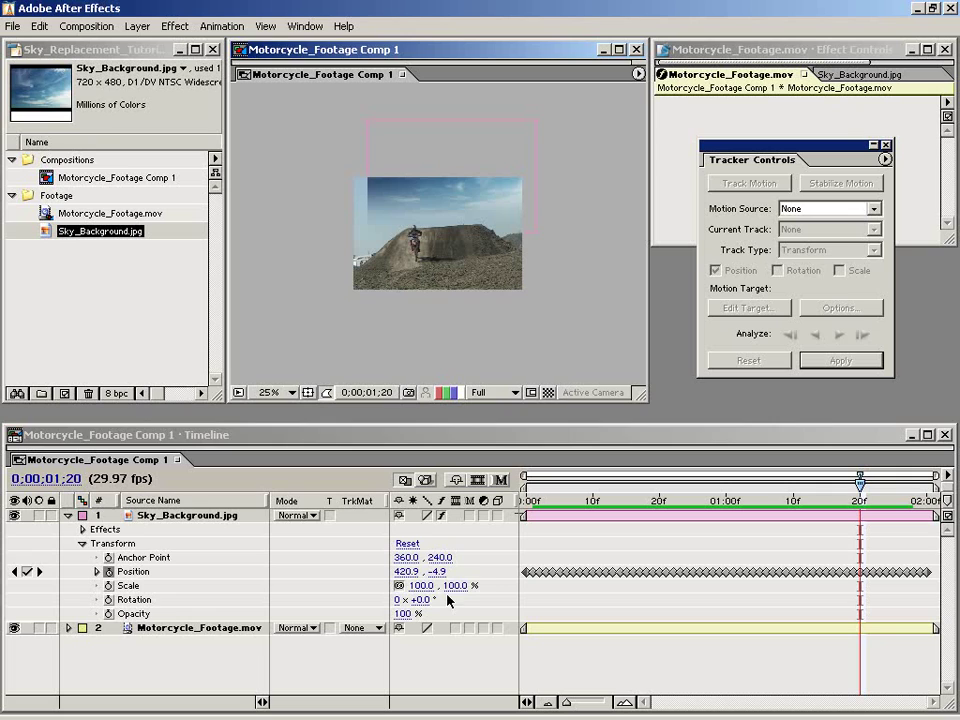
drag(455, 591, 468, 577)
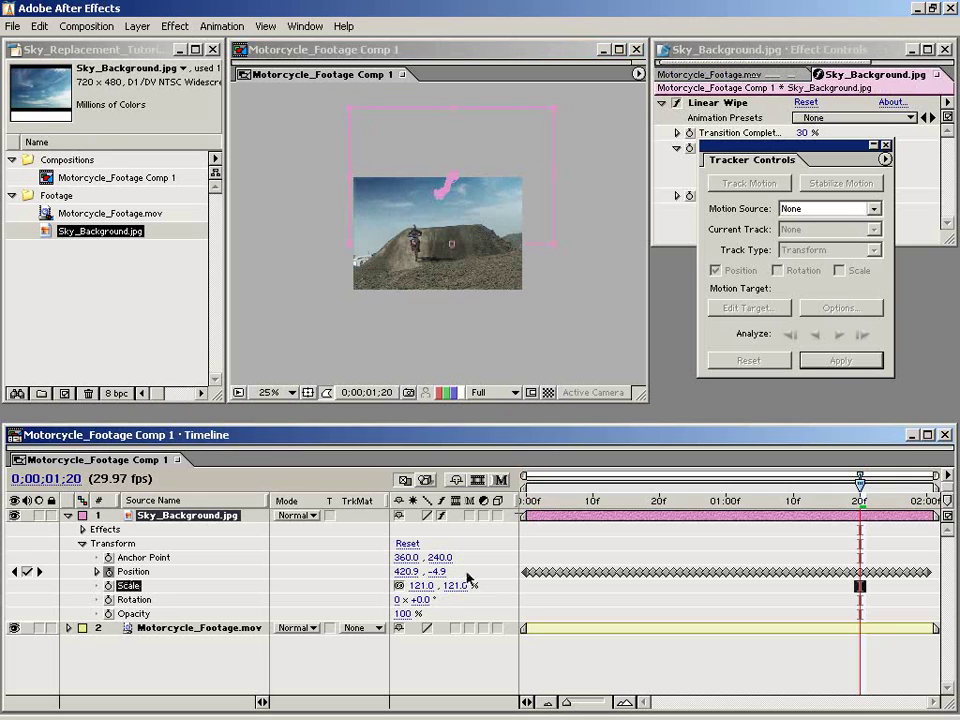
click(578, 288)
key(period)
drag(528, 510, 760, 500)
key(ctrl+grave)
click(653, 500)
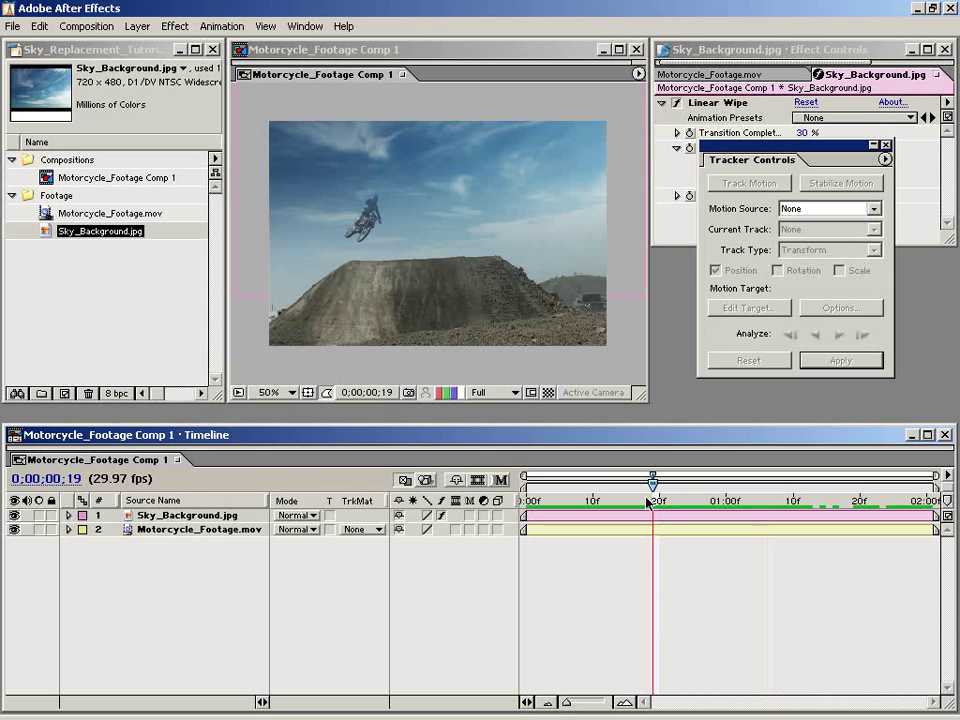
key(period)
drag(321, 228, 390, 240)
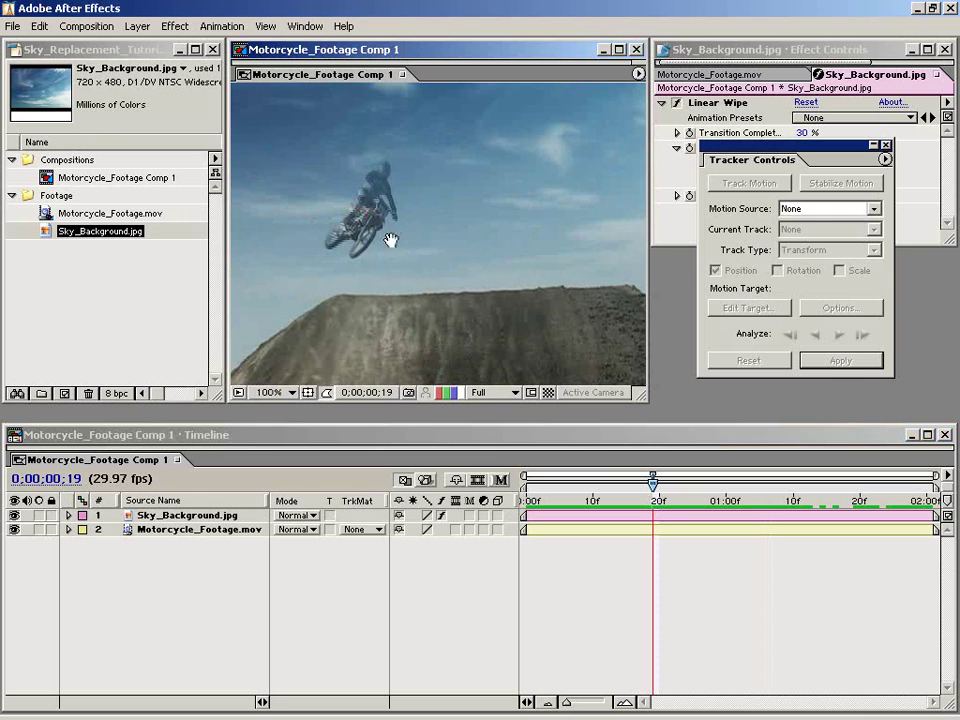
click(14, 515)
click(14, 515)
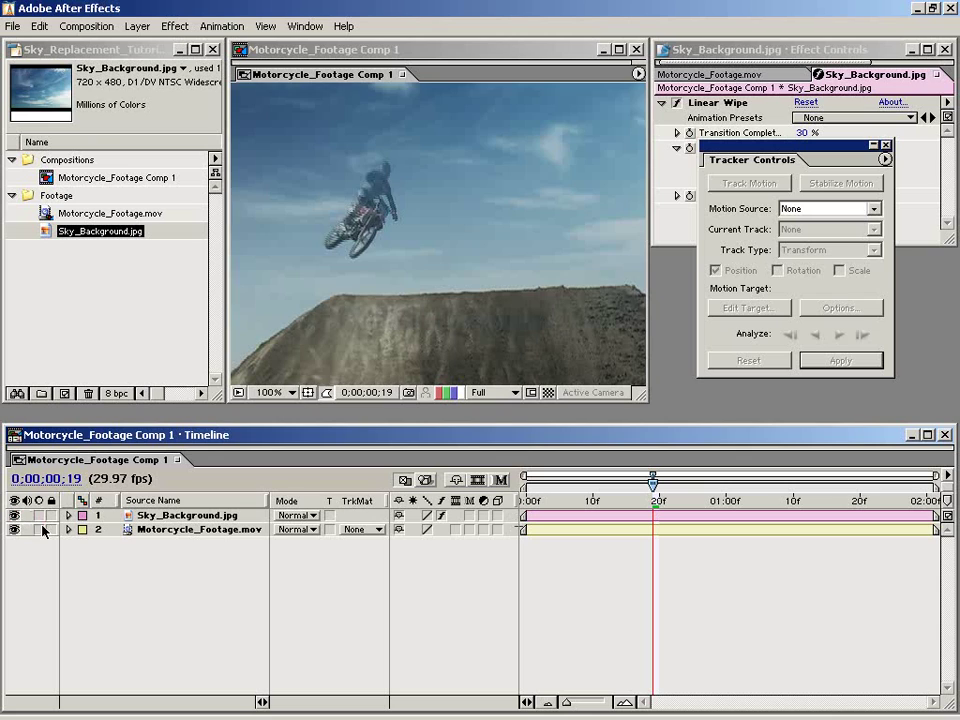
click(208, 517)
key(comma)
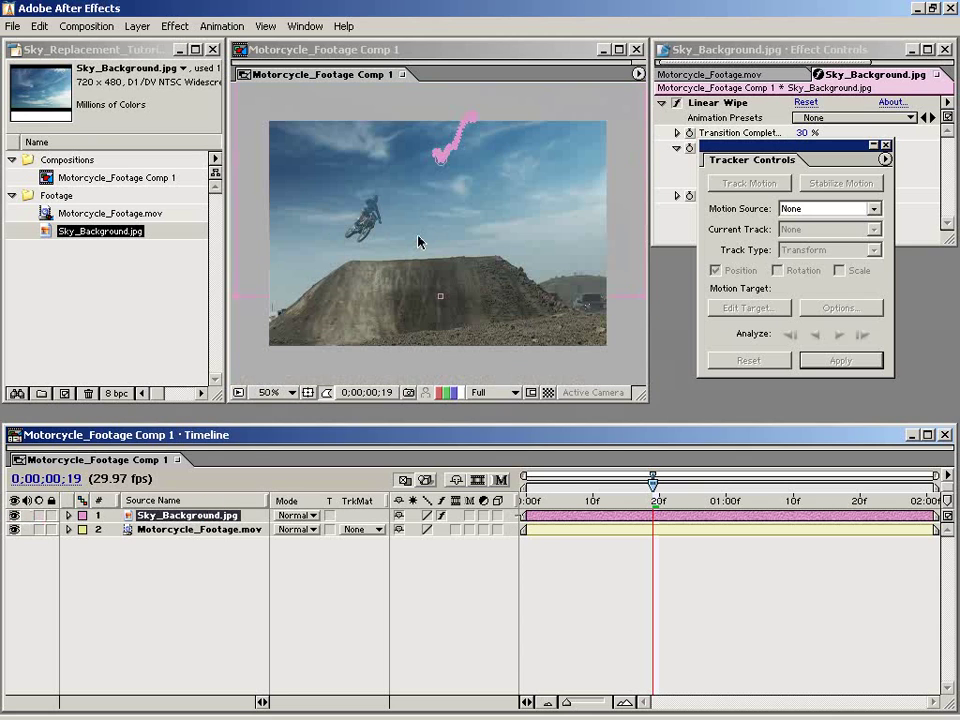
click(563, 591)
click(160, 531)
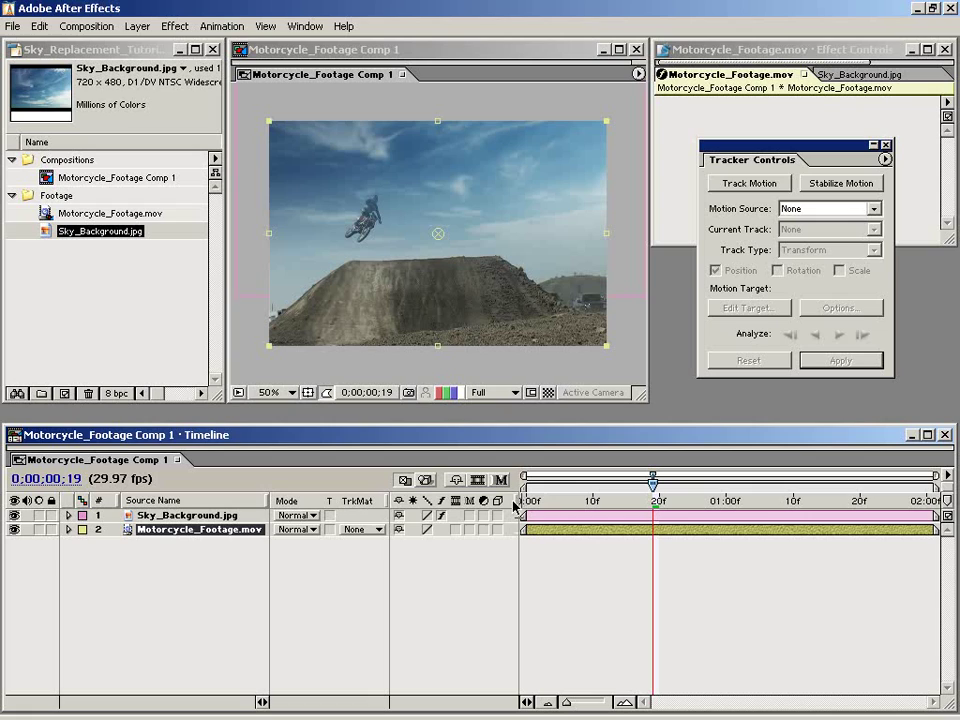
click(157, 600)
click(14, 515)
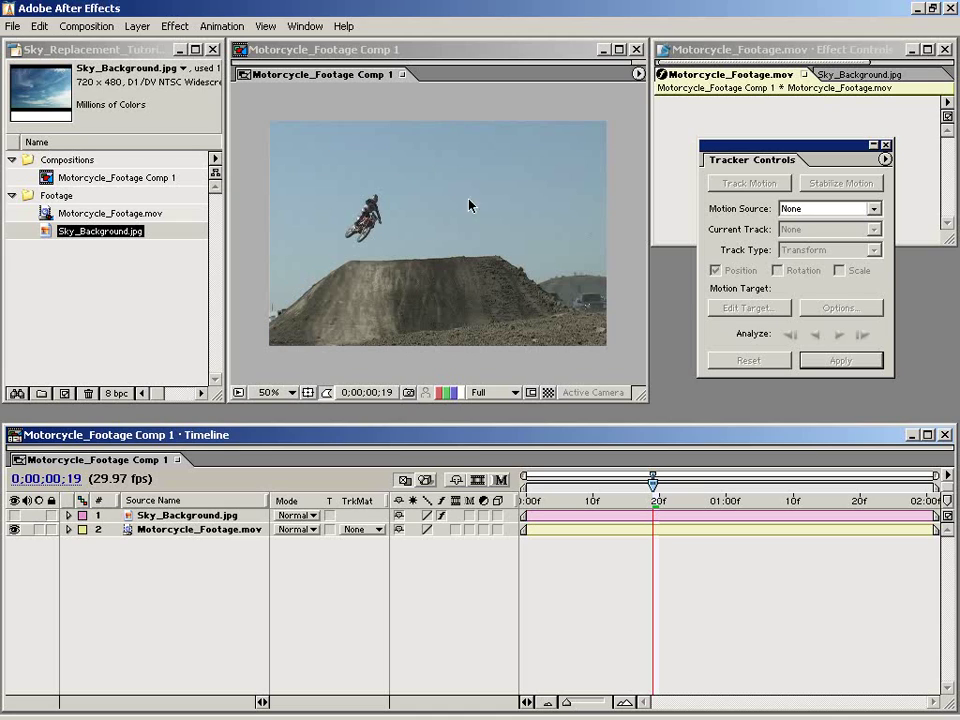
click(14, 515)
- Duplicate Motorcycle_Footage.mov with Ctrl+D and drag the copy above Sky_Background.jpg
click(253, 536)
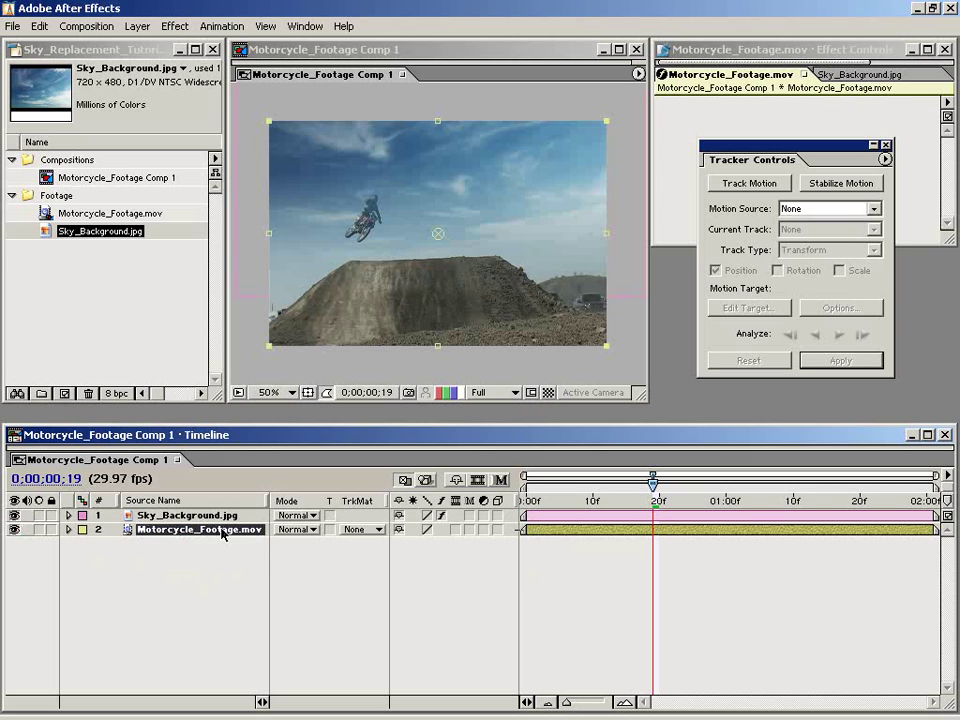
key(ctrl+d)
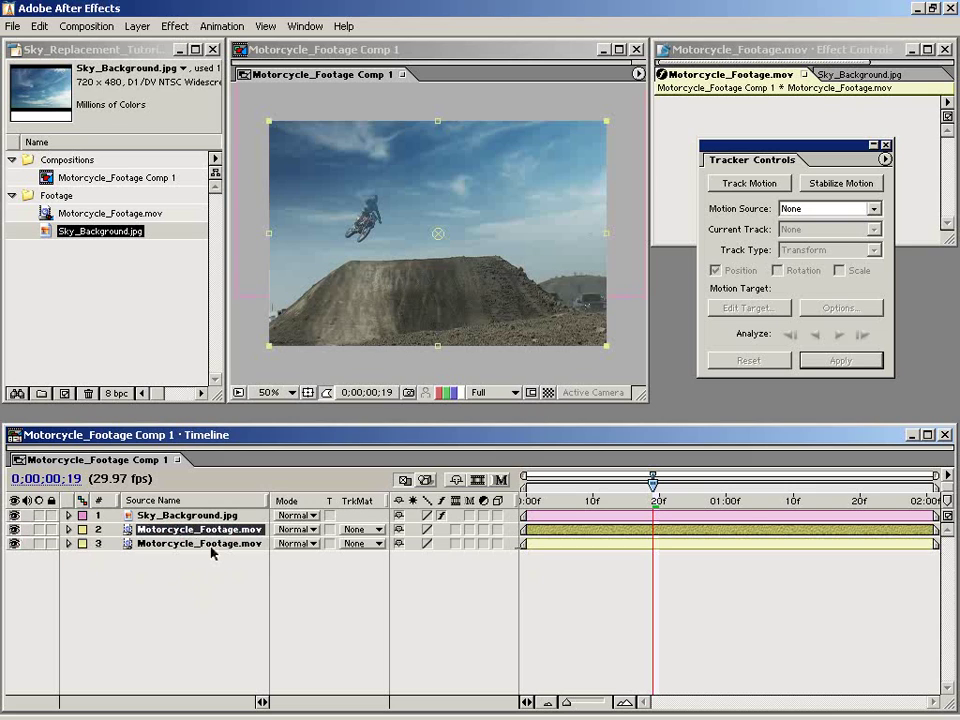
click(210, 568)
click(172, 532)
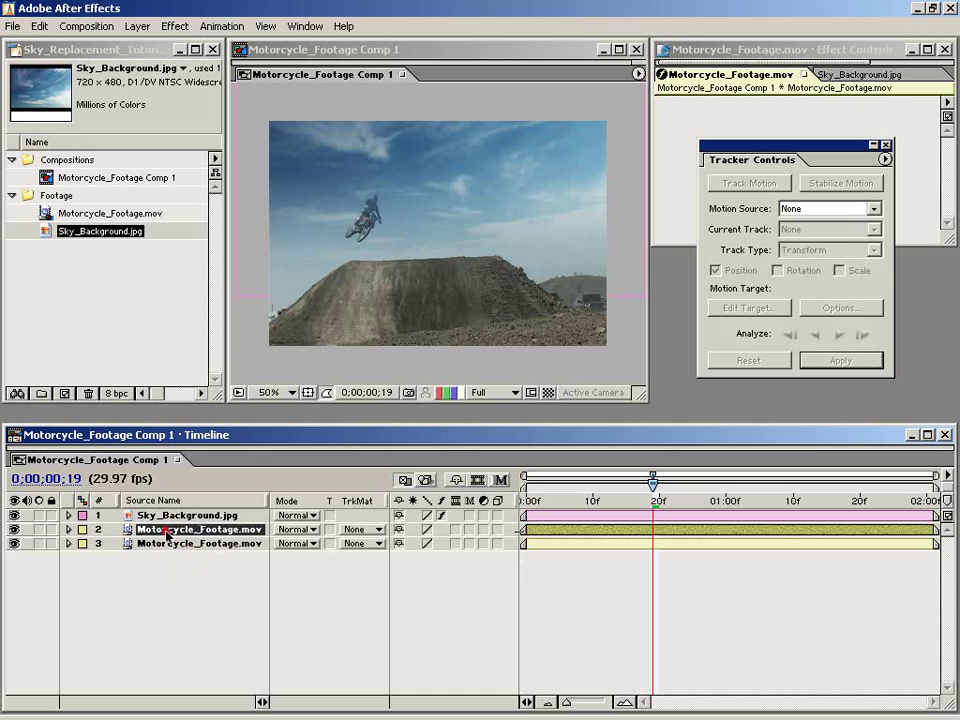
mouse_move(155, 537)
mouse_down()
mouse_move(180, 551)
mouse_move(189, 520)
mouse_move(141, 525)
mouse_up()
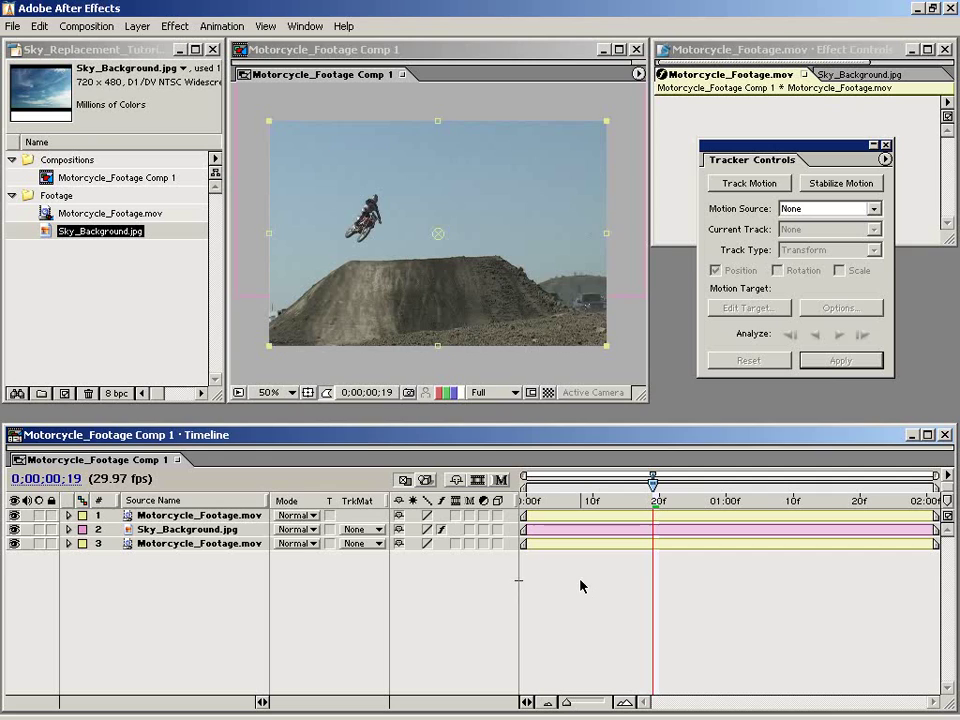
drag(414, 317, 573, 352)
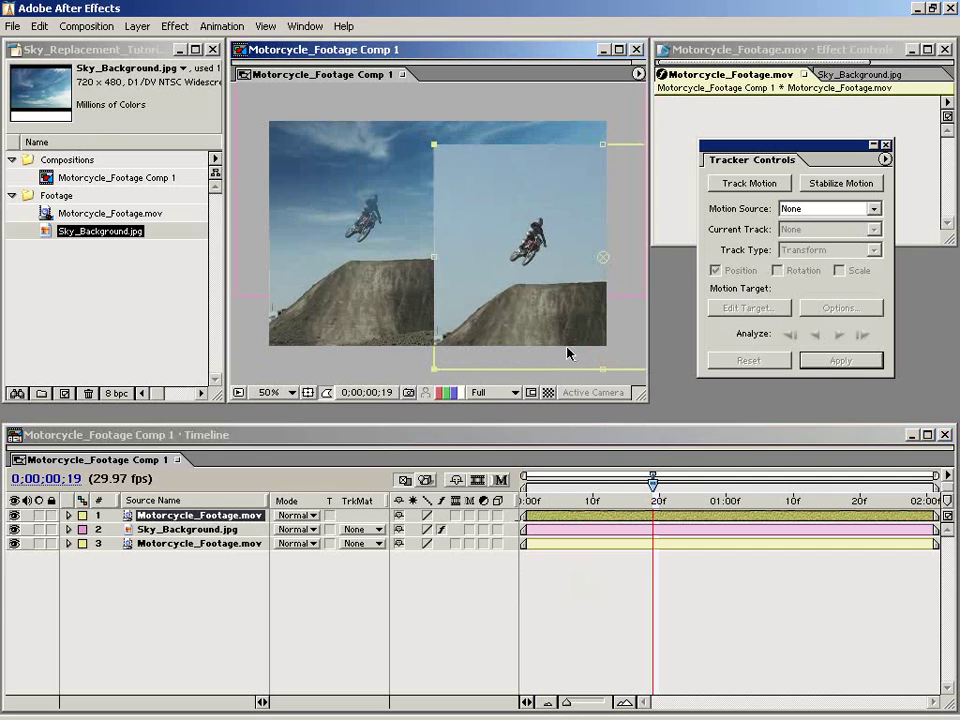
key(ctrl+z)
- Apply Color Key to the top footage layer and sample the plain sky as the key color
click(175, 26)
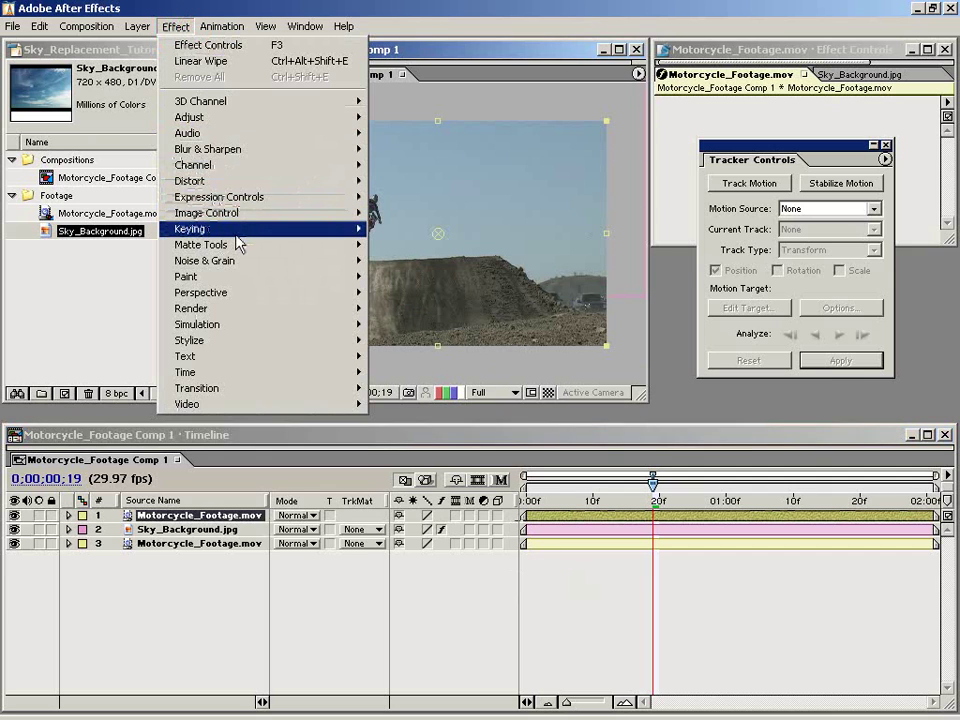
mouse_move(250, 228)
click(418, 262)
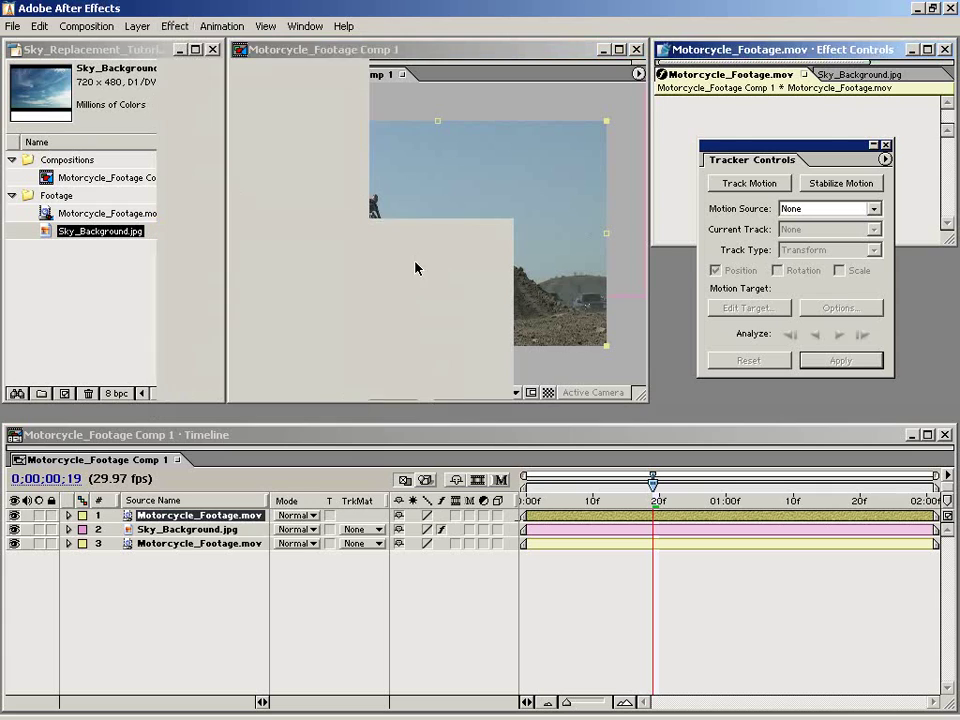
drag(825, 155, 856, 287)
click(826, 132)
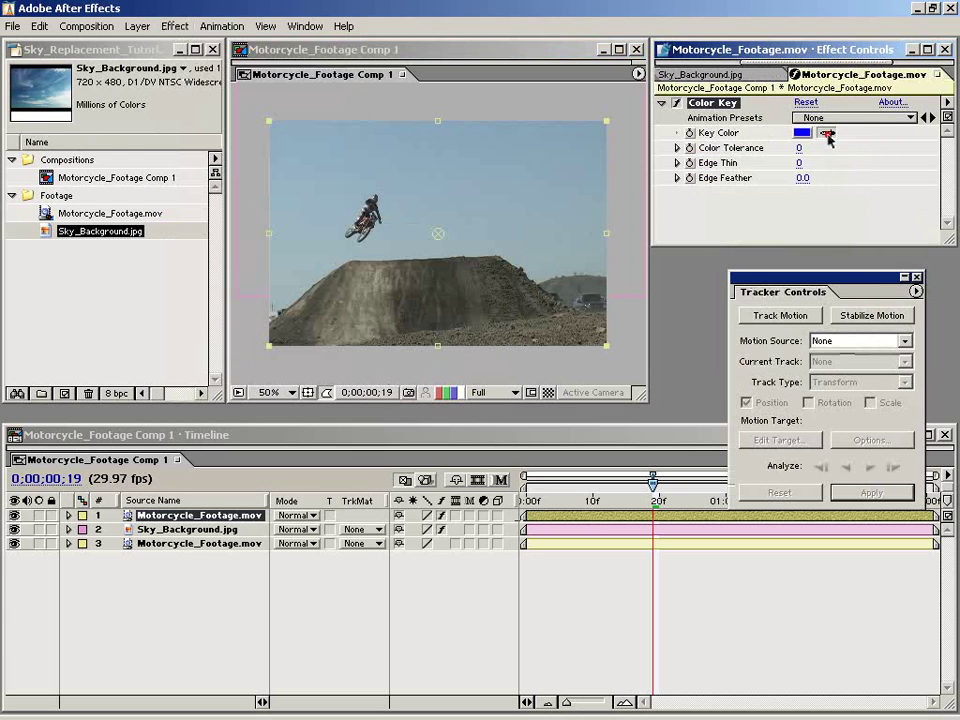
click(399, 187)
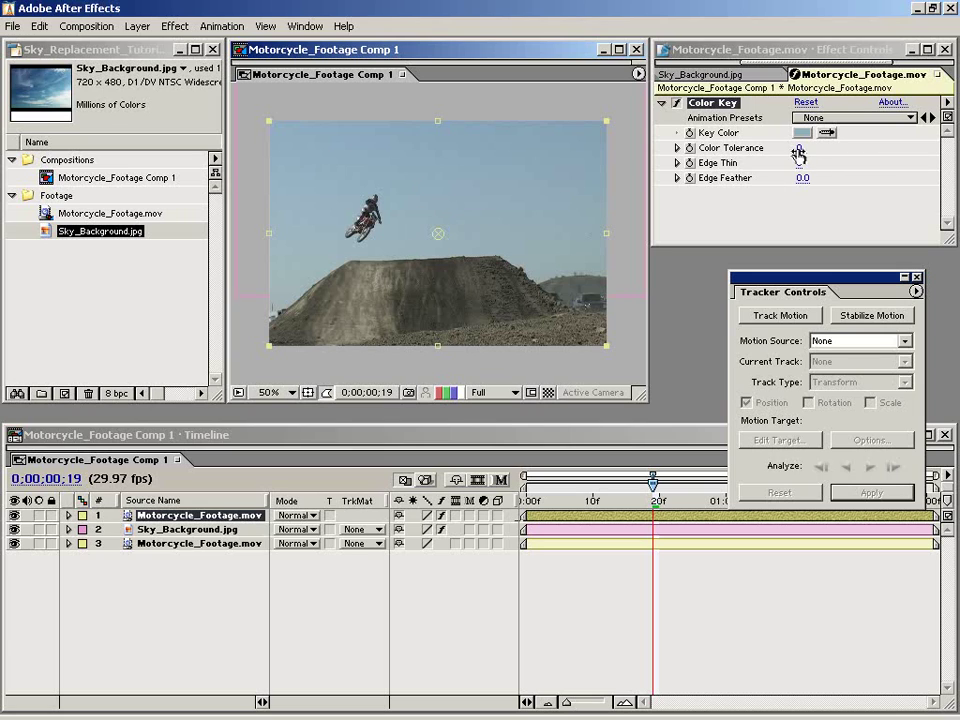
- Set the Color Key's Color Tolerance to 50
drag(799, 150, 818, 147)
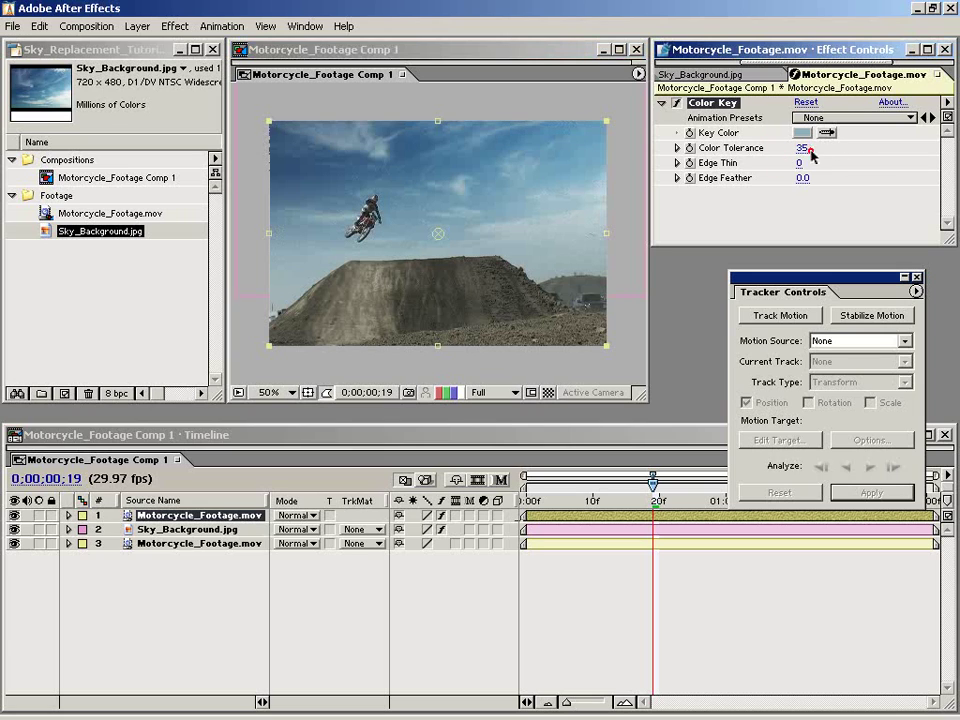
click(804, 148)
text(50)
key(Return)
- Zoom in on the airborne rider, toggle the keyed layer to compare, then preview the comp
key(period)
drag(305, 226, 443, 266)
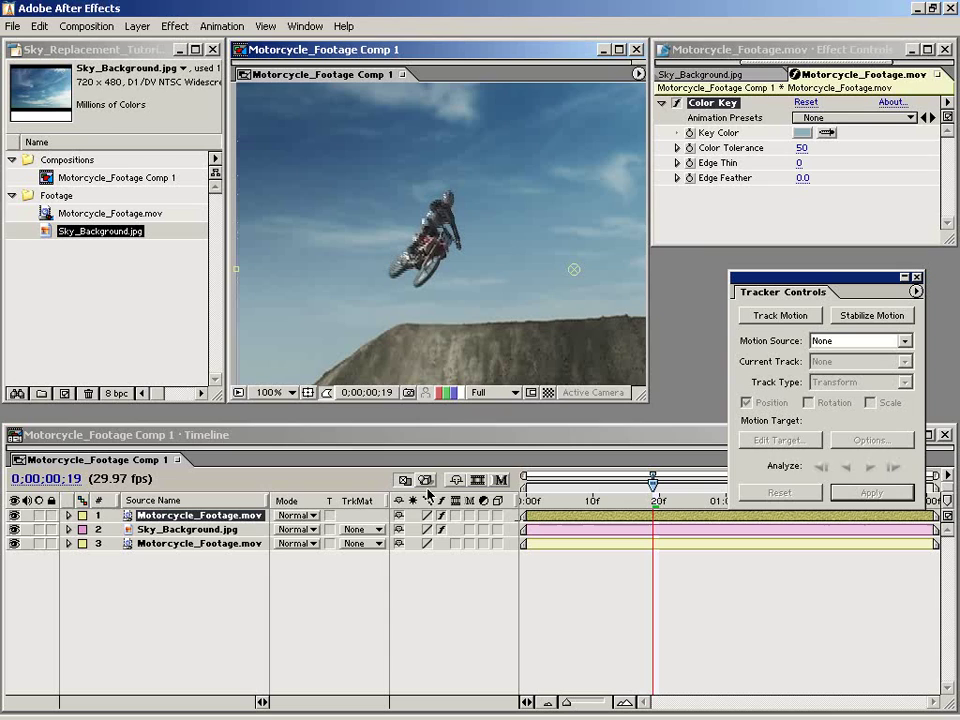
click(14, 515)
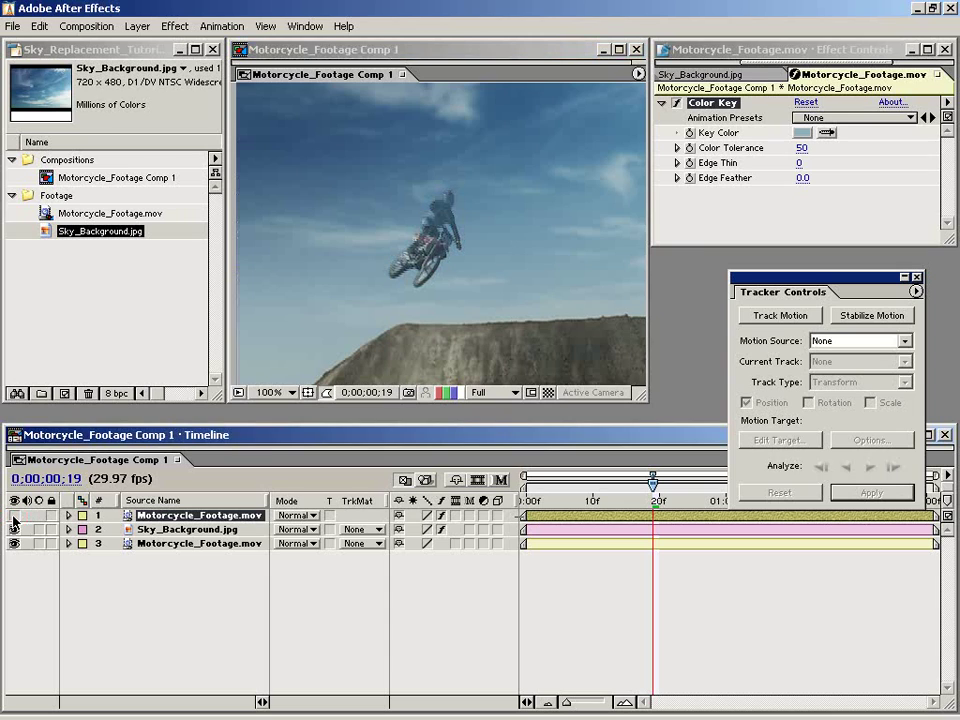
click(14, 515)
click(14, 515)
click(14, 515)
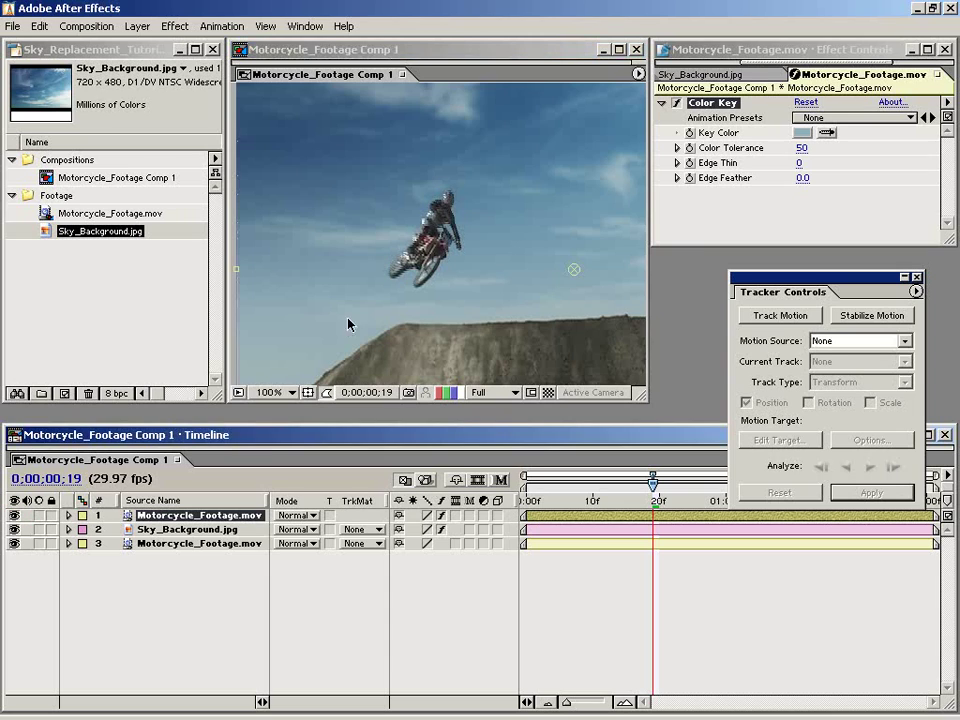
key(comma)
key(space)
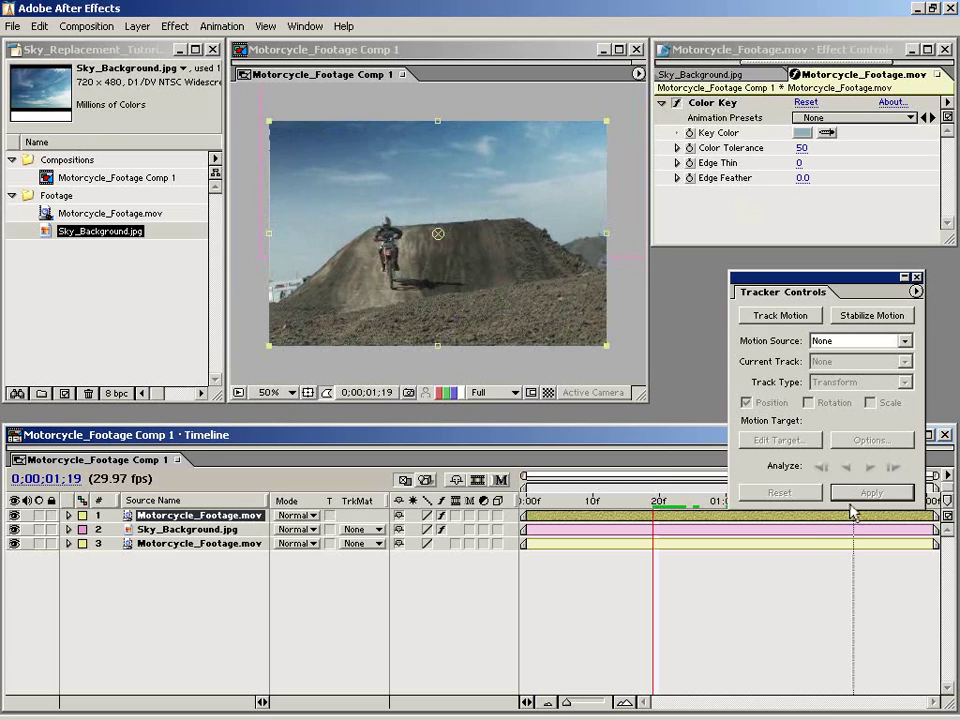
- Raise Color Tolerance to 55, deselect the layer and scrub back earlier in the jump
click(801, 148)
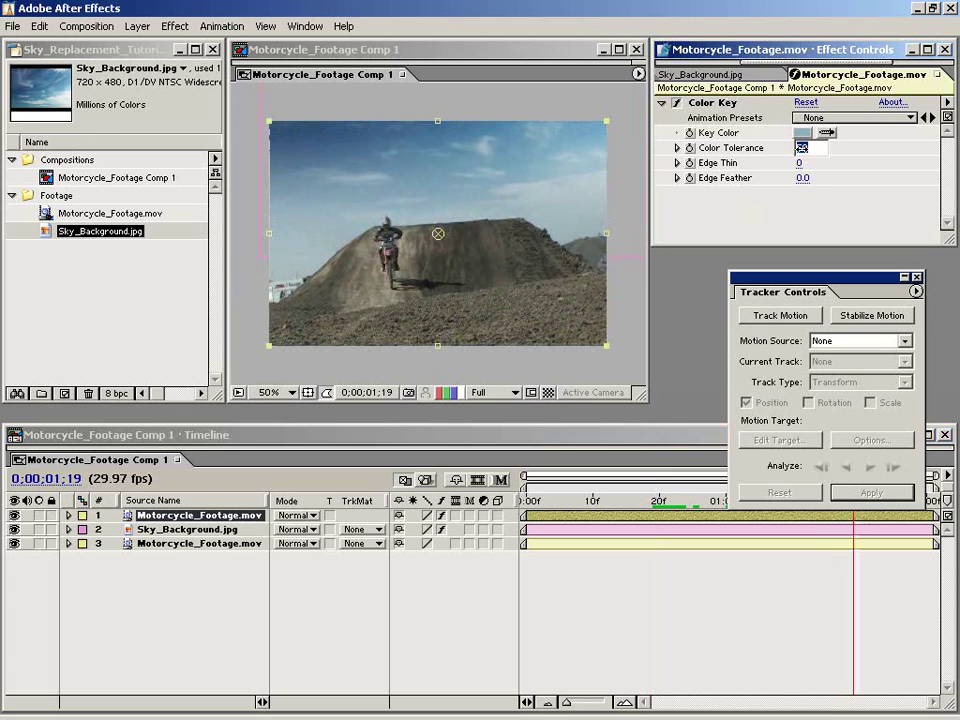
text(55)
key(Return)
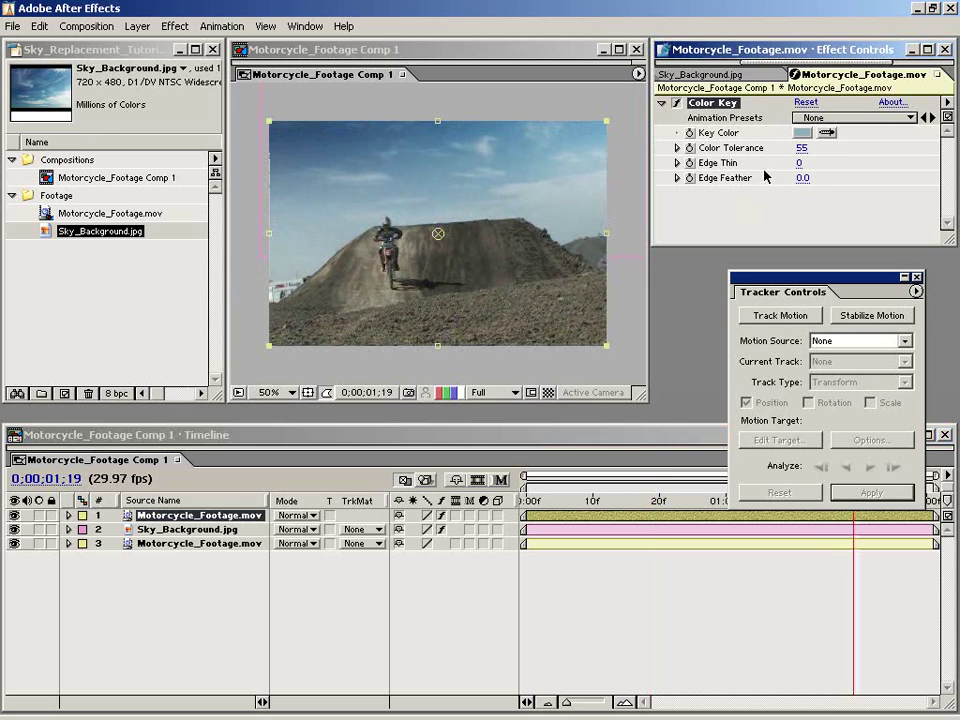
click(786, 664)
drag(800, 277, 806, 228)
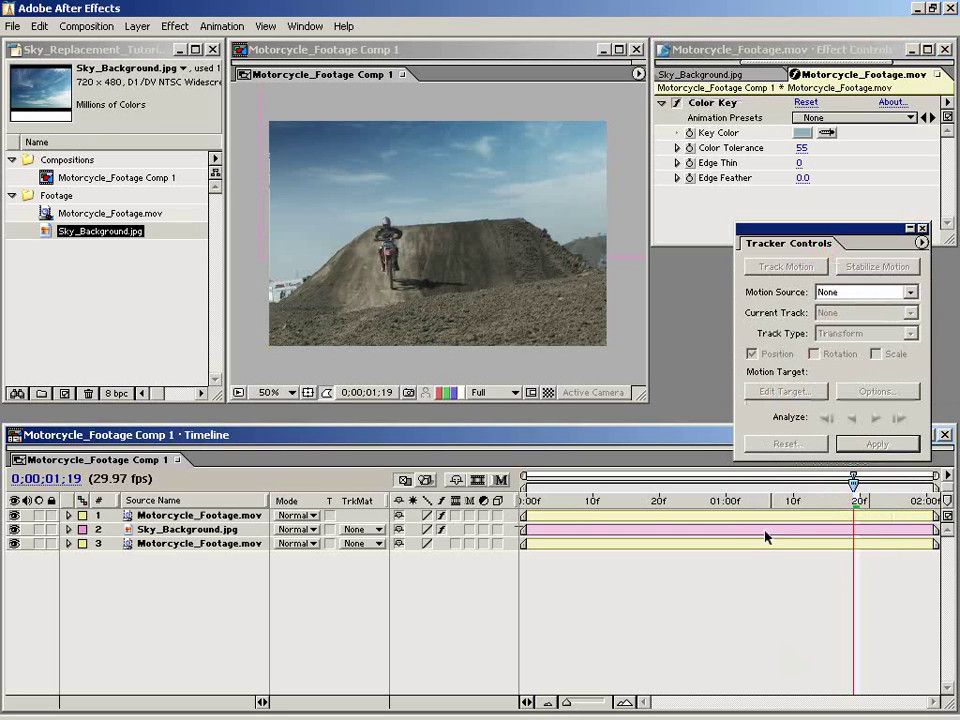
drag(767, 500, 675, 509)
- Show the Time Controls palette and RAM-preview the keyed composite, stopping at frame 0
click(306, 26)
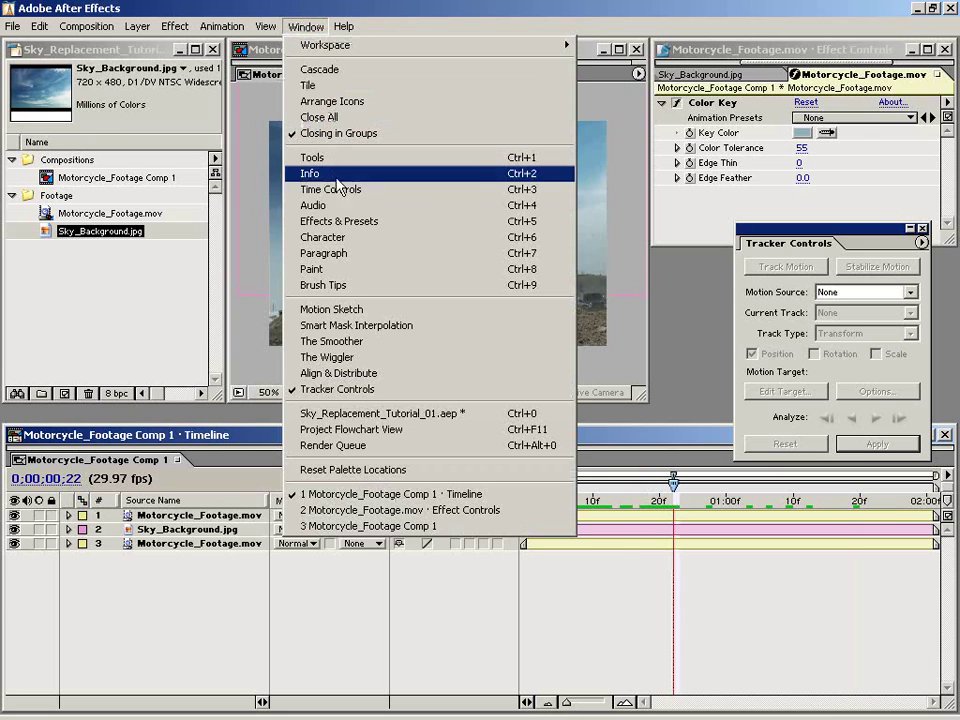
click(368, 188)
click(918, 82)
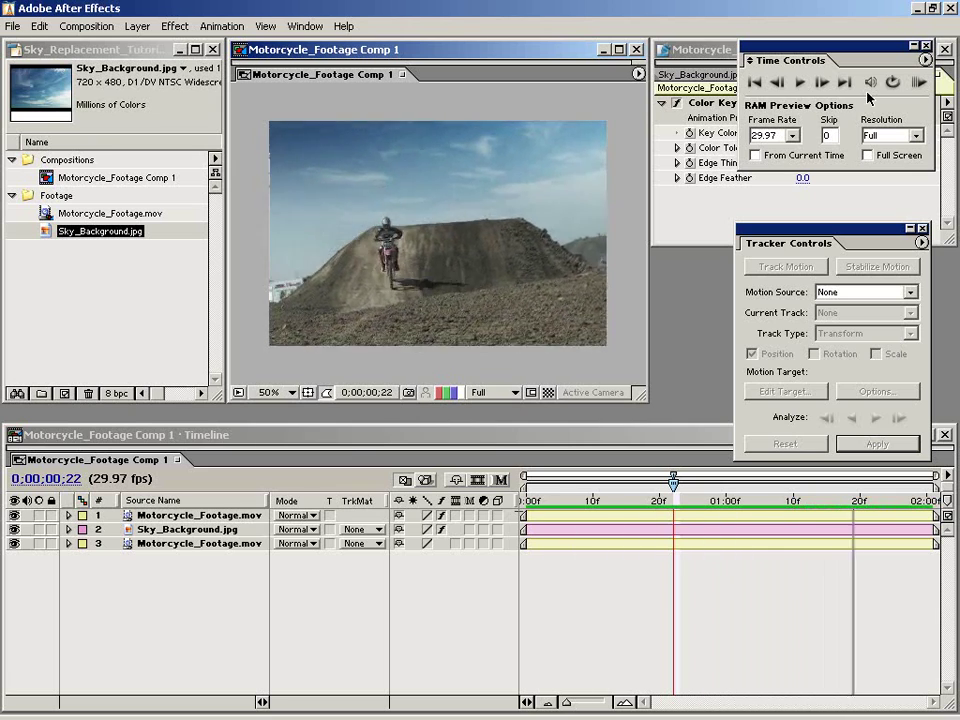
click(517, 509)
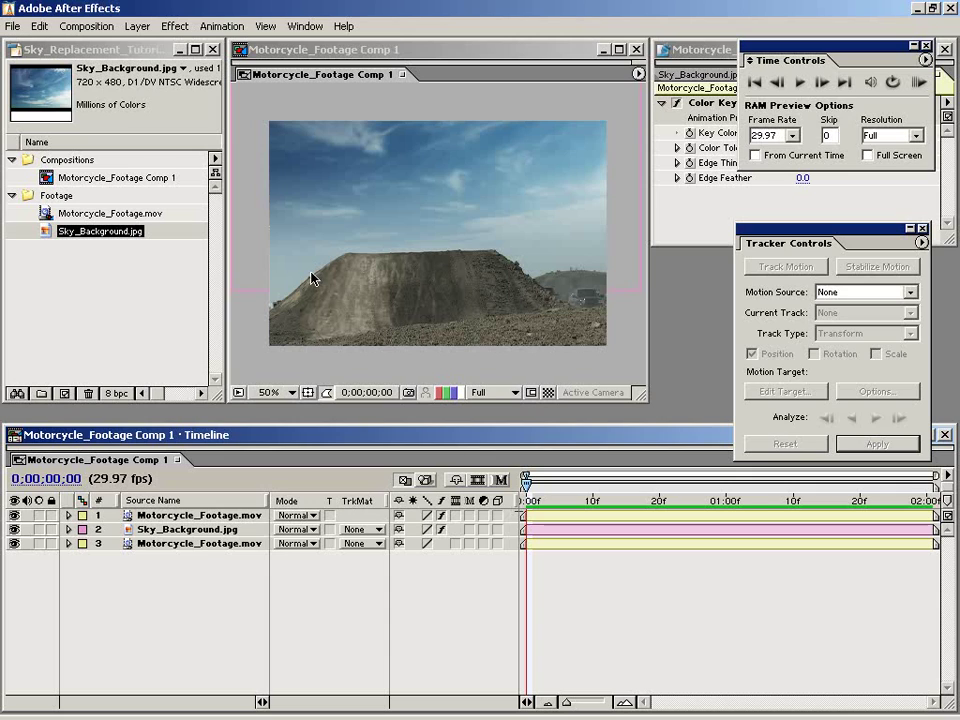
- Create a new adjustment layer and move to a frame with the rider airborne
click(137, 26)
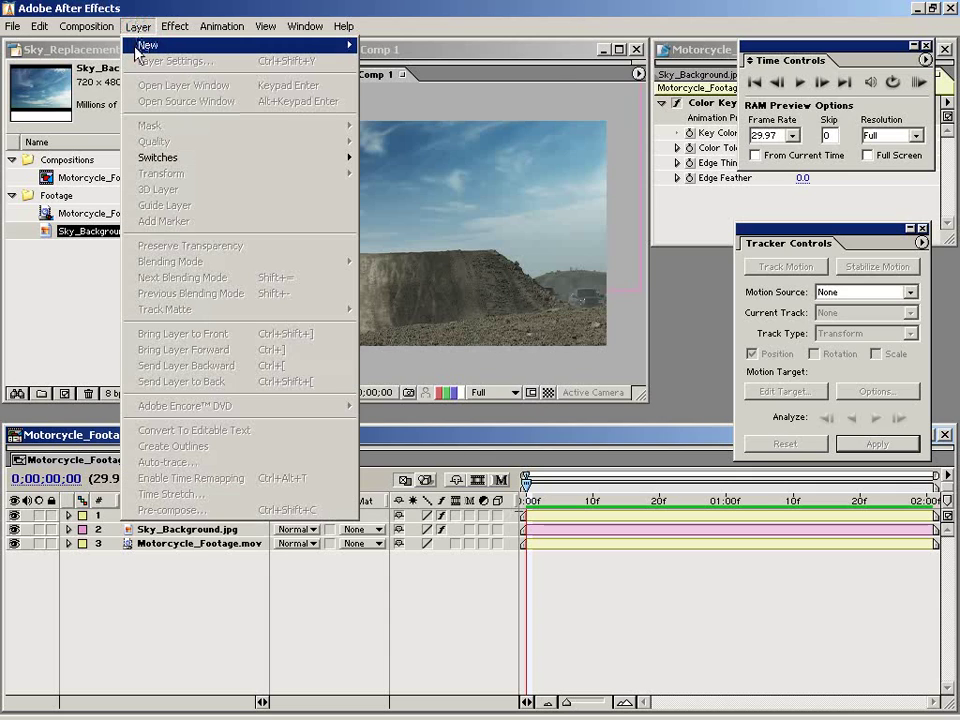
mouse_move(145, 45)
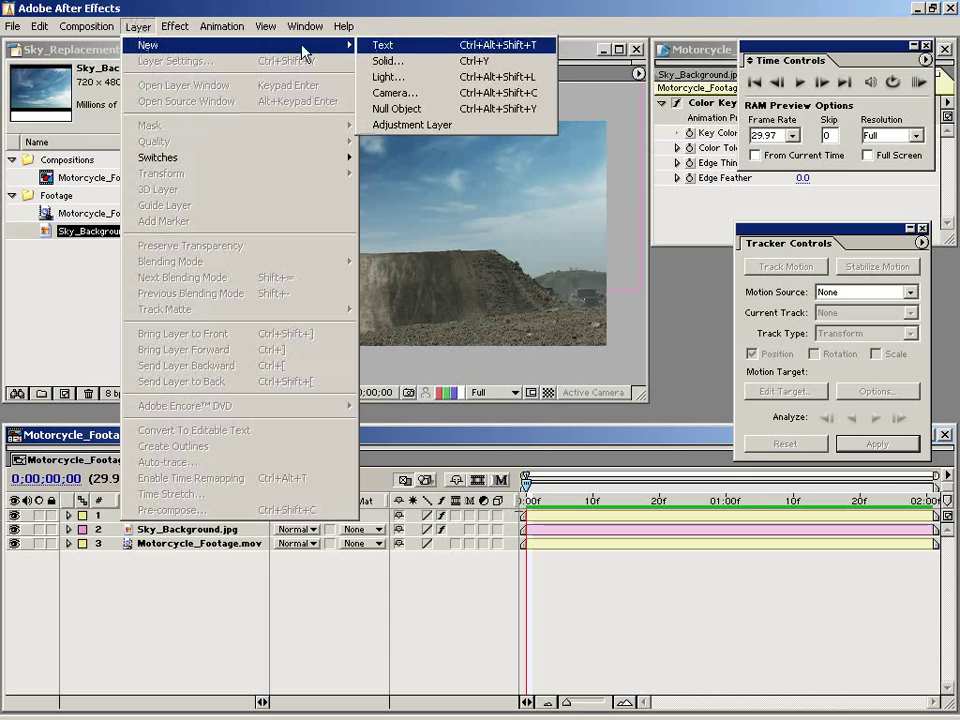
click(467, 125)
click(559, 608)
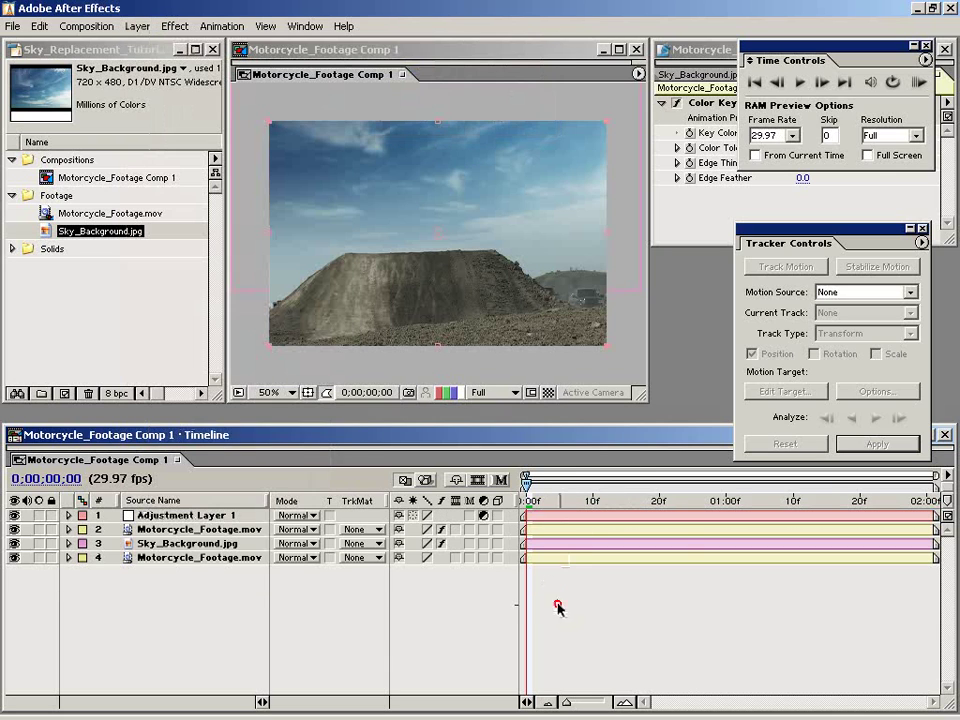
drag(534, 497, 692, 503)
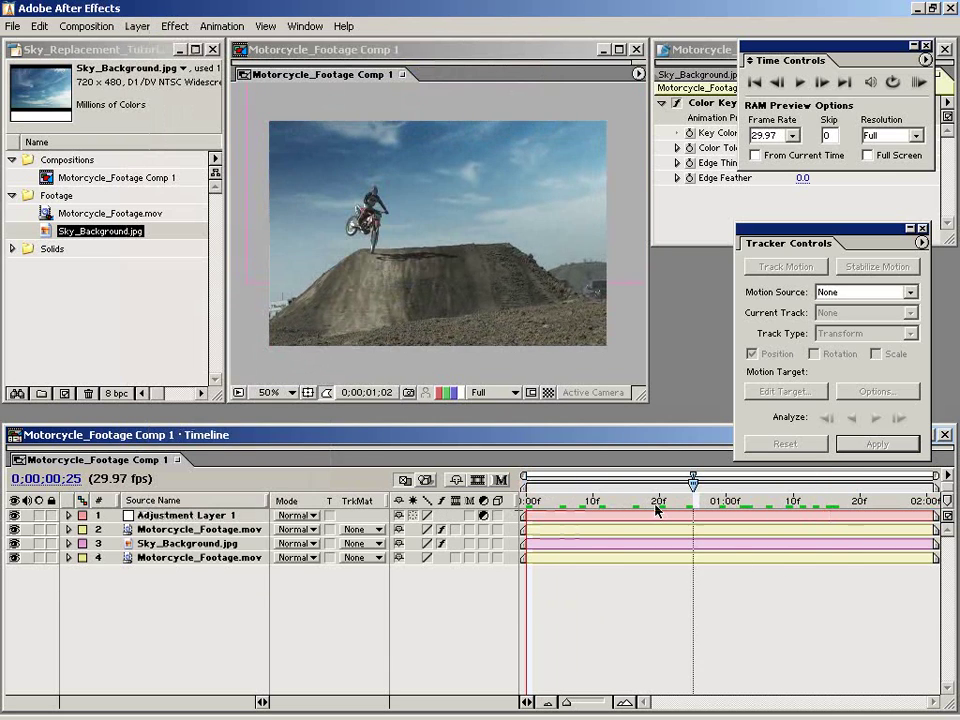
- Apply a Curves effect to Adjustment Layer 1
click(579, 515)
click(175, 26)
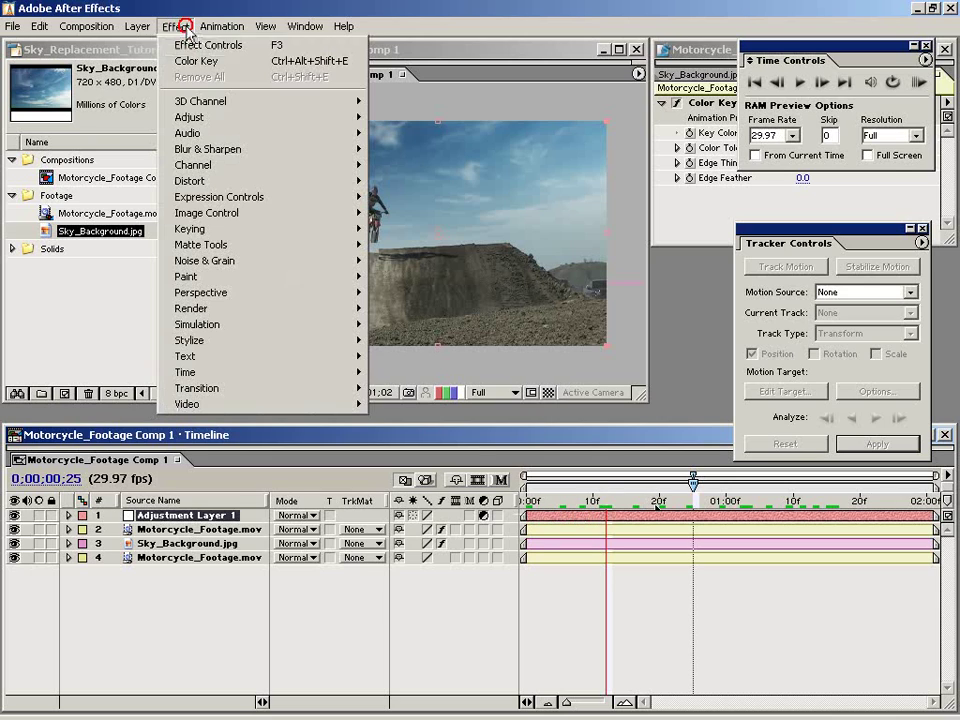
mouse_move(200, 125)
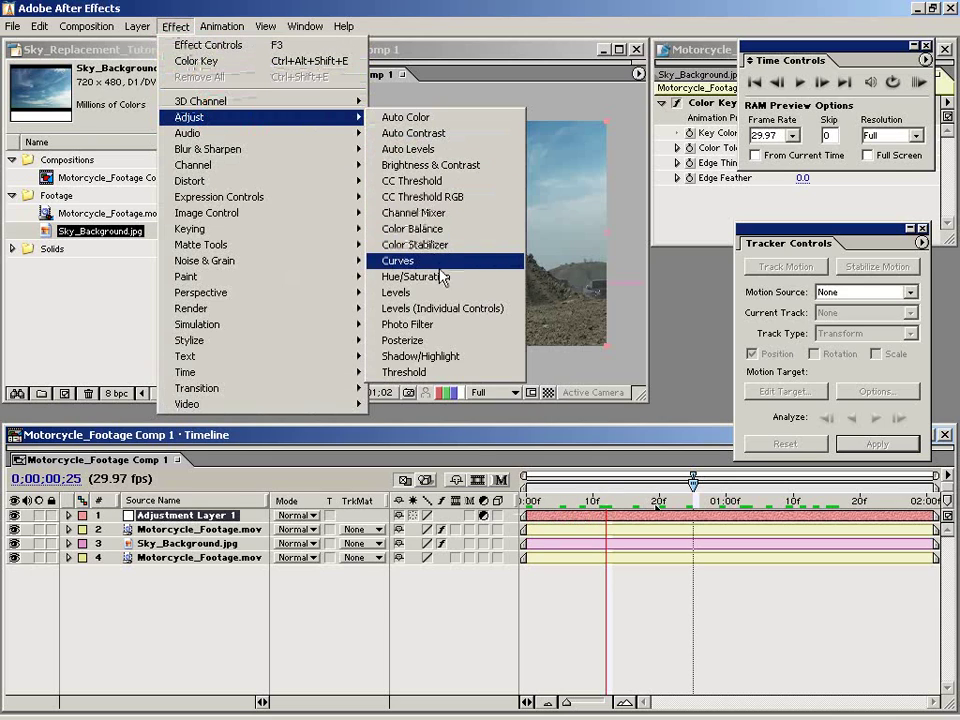
click(402, 262)
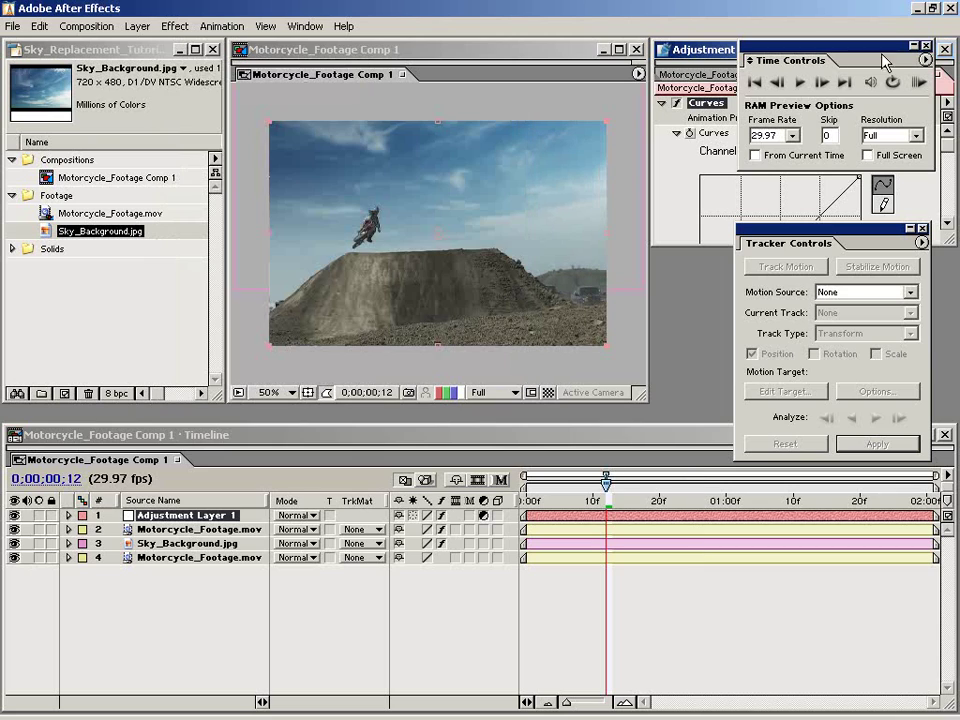
- Bend the RGB curve up to brighten midtones and pull the low end down for contrast
click(925, 47)
drag(829, 240, 869, 382)
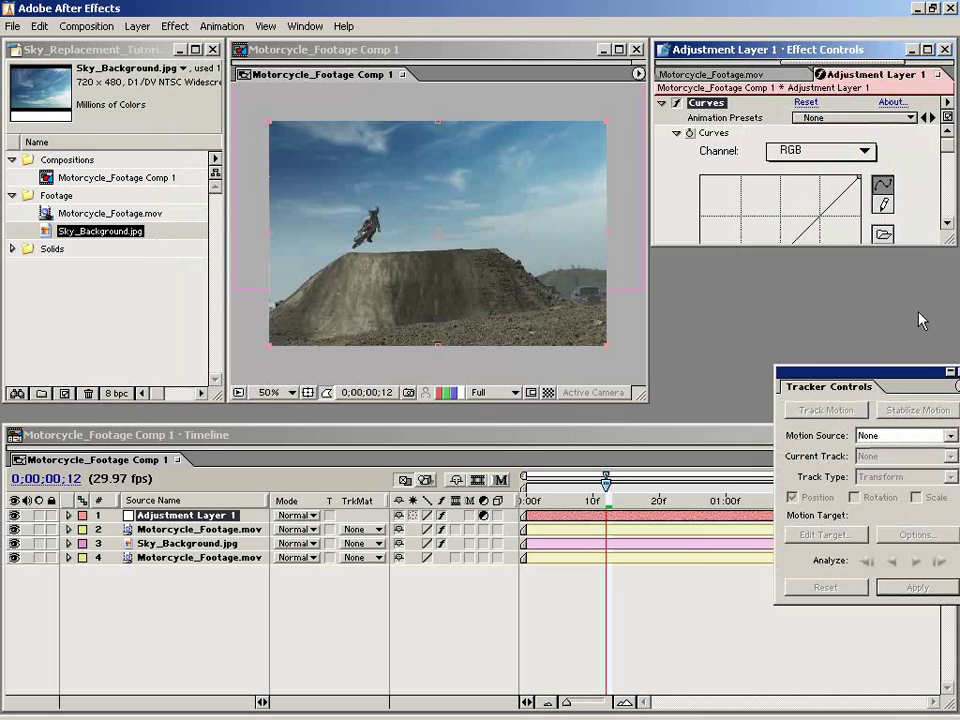
drag(943, 363, 946, 366)
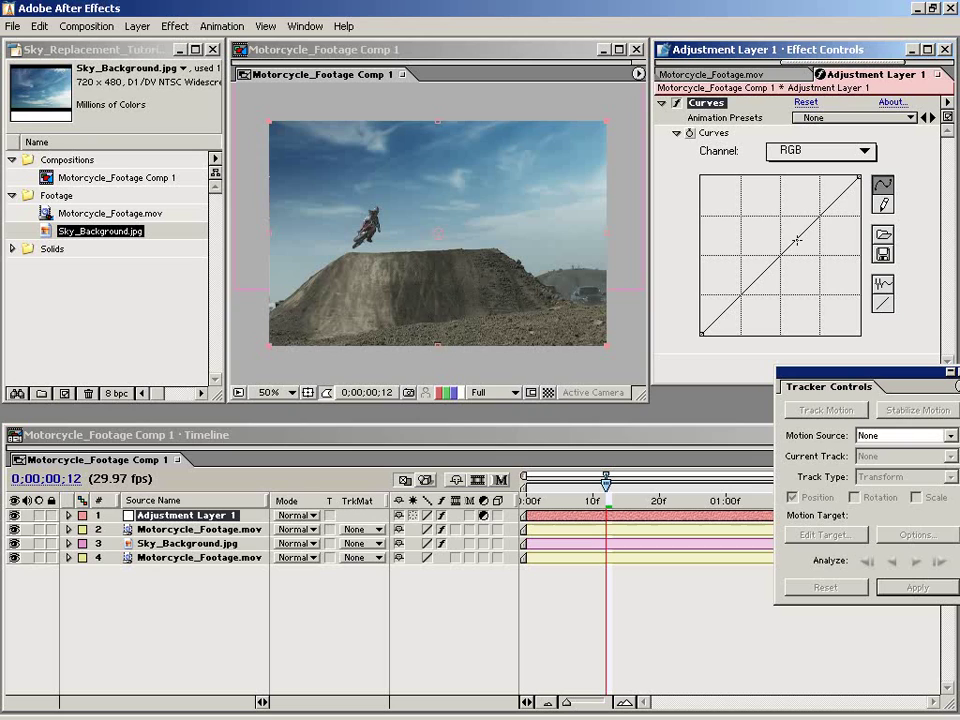
drag(795, 240, 790, 236)
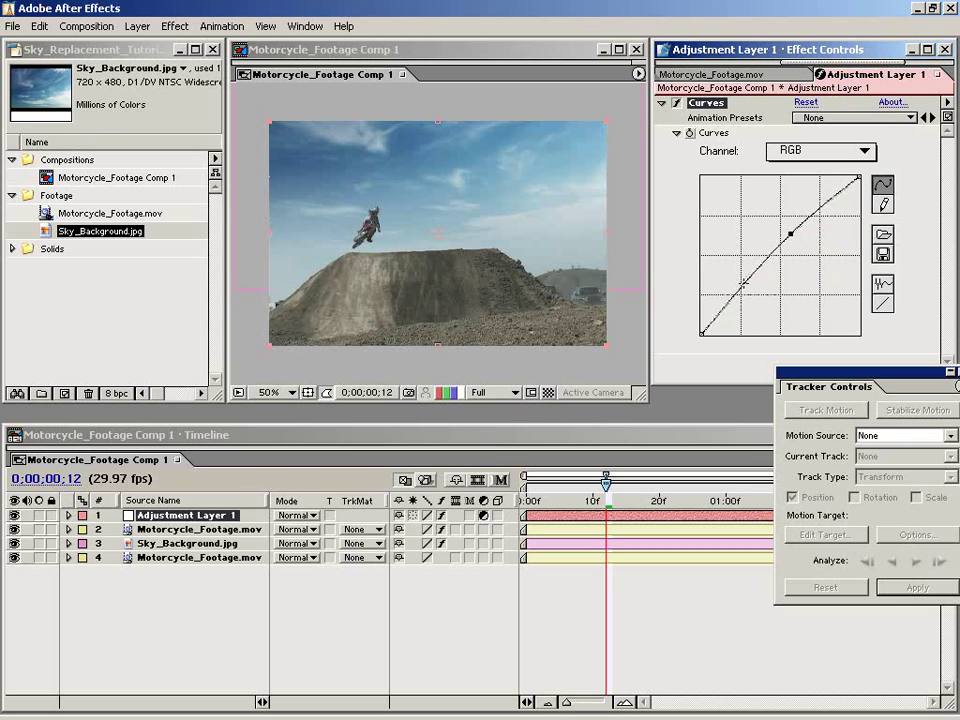
drag(744, 284, 744, 292)
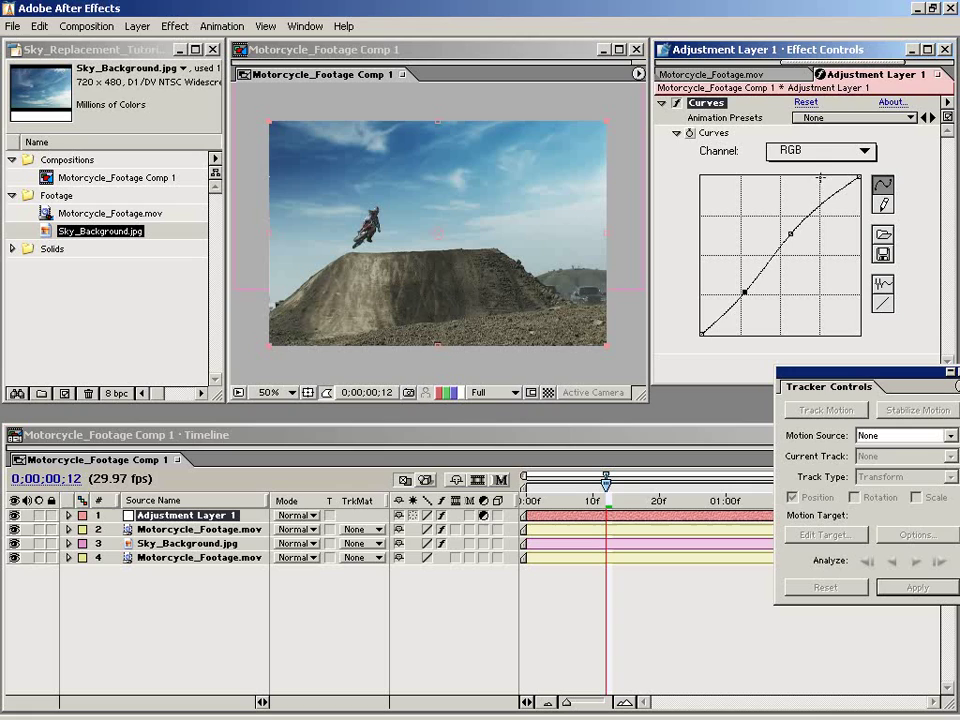
- Raise the Red channel curve and lower the Blue curve to warm the shot
click(793, 152)
click(808, 172)
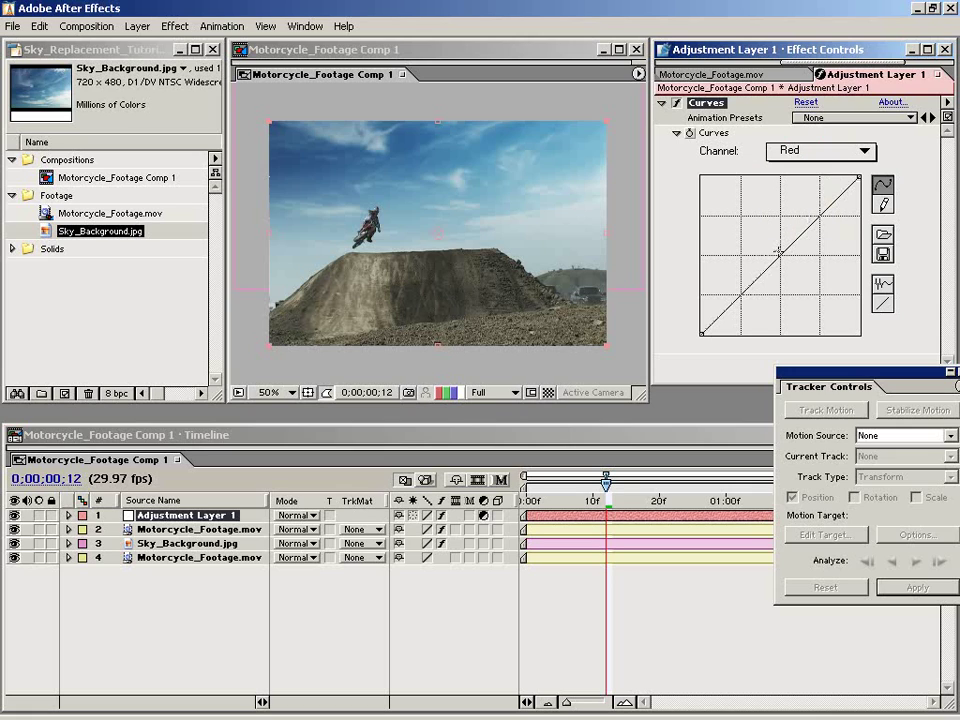
drag(782, 257, 778, 246)
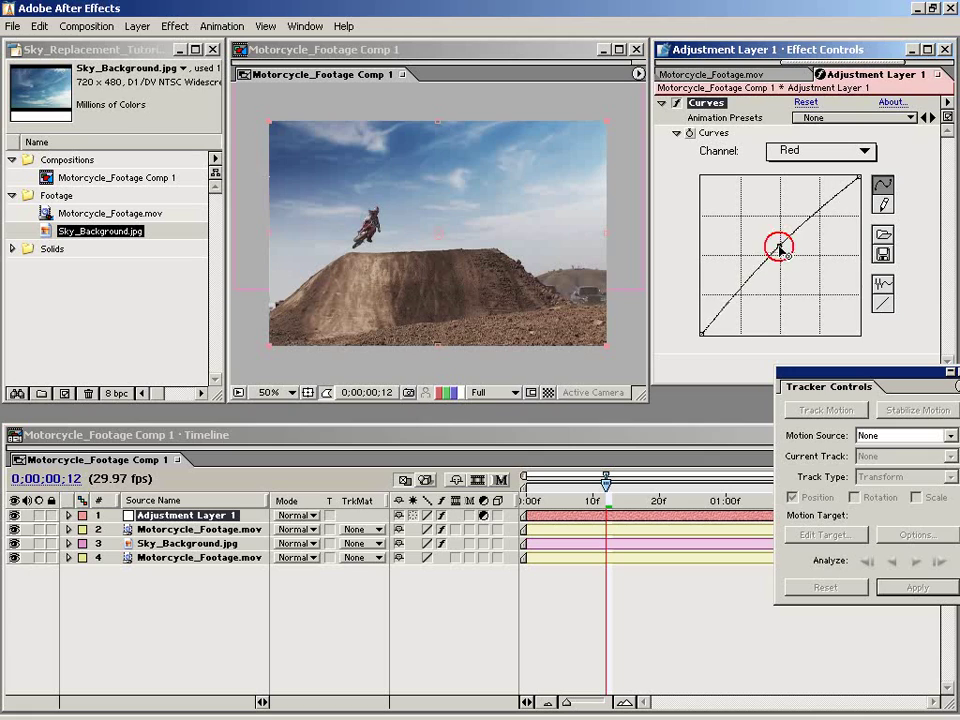
click(796, 152)
click(793, 184)
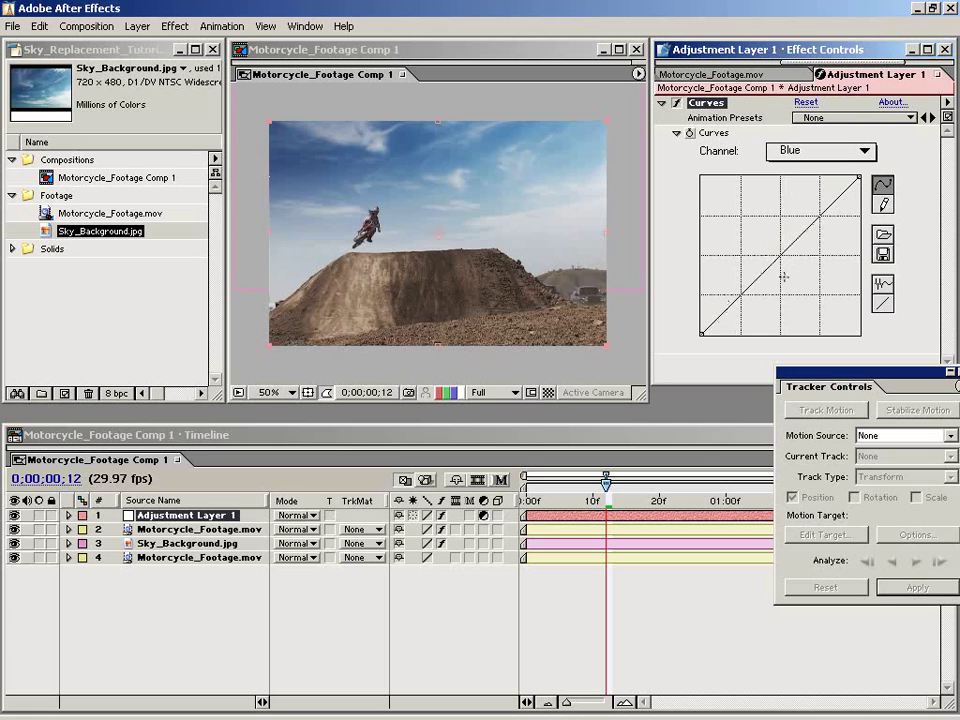
mouse_move(781, 256)
mouse_down()
mouse_move(790, 266)
mouse_move(786, 258)
mouse_up()
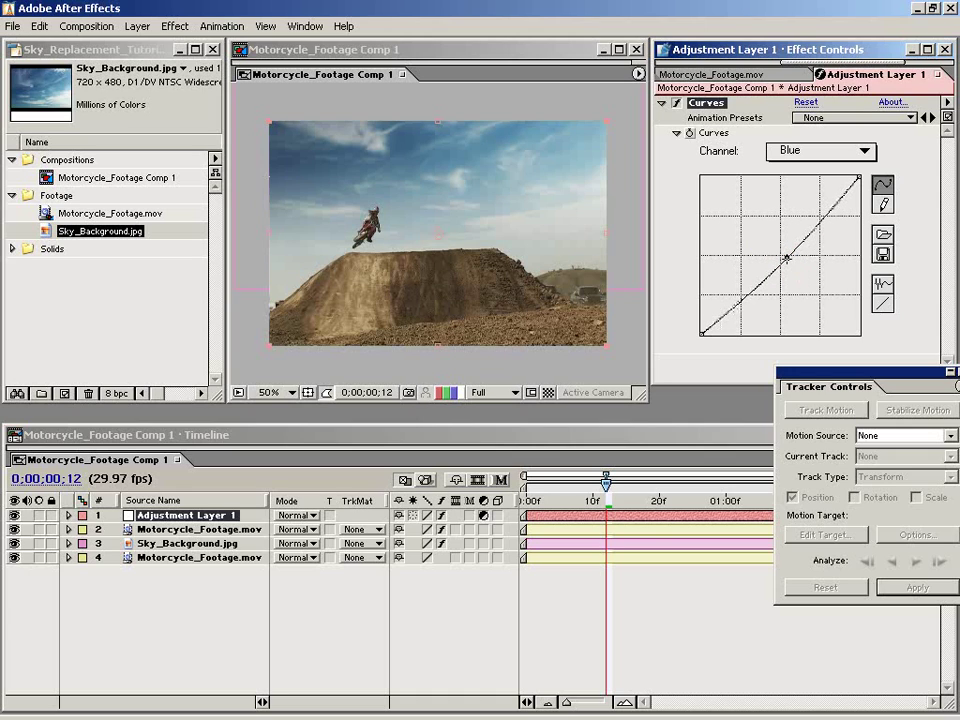
drag(610, 505, 557, 505)
- Reopen Time Controls and RAM-preview the graded shot, stopping at 0;00;00;25 mid-jump
click(305, 26)
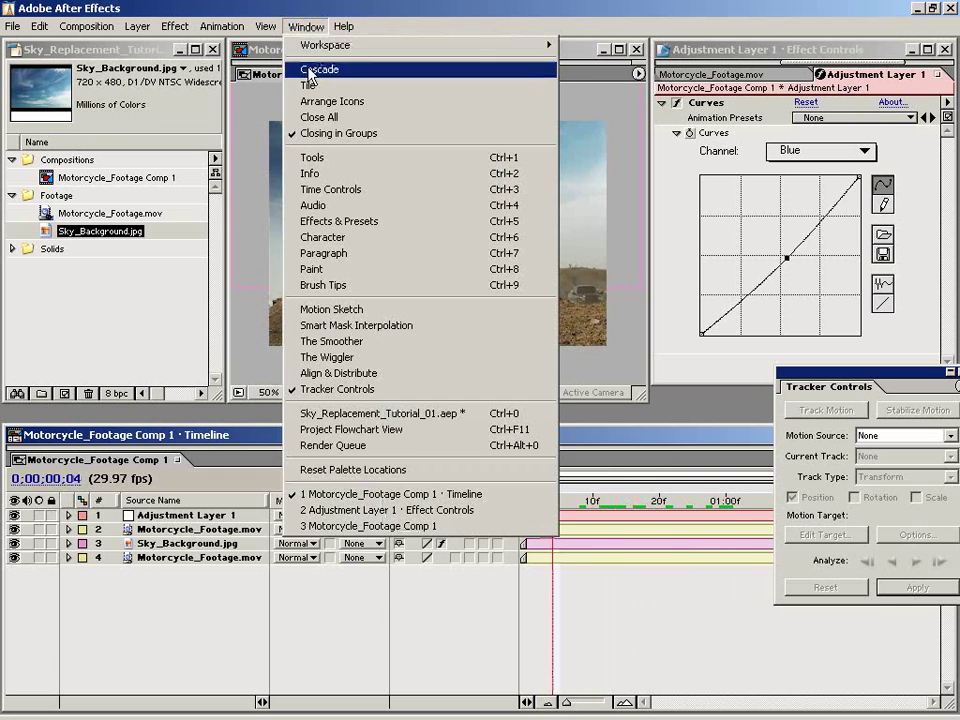
click(395, 190)
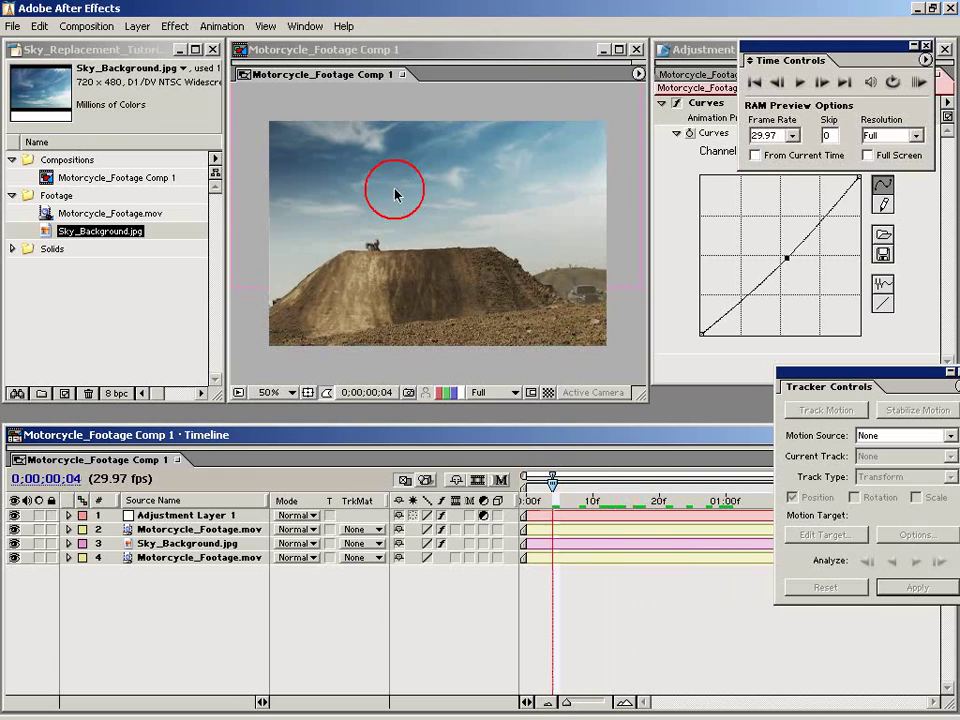
click(917, 83)
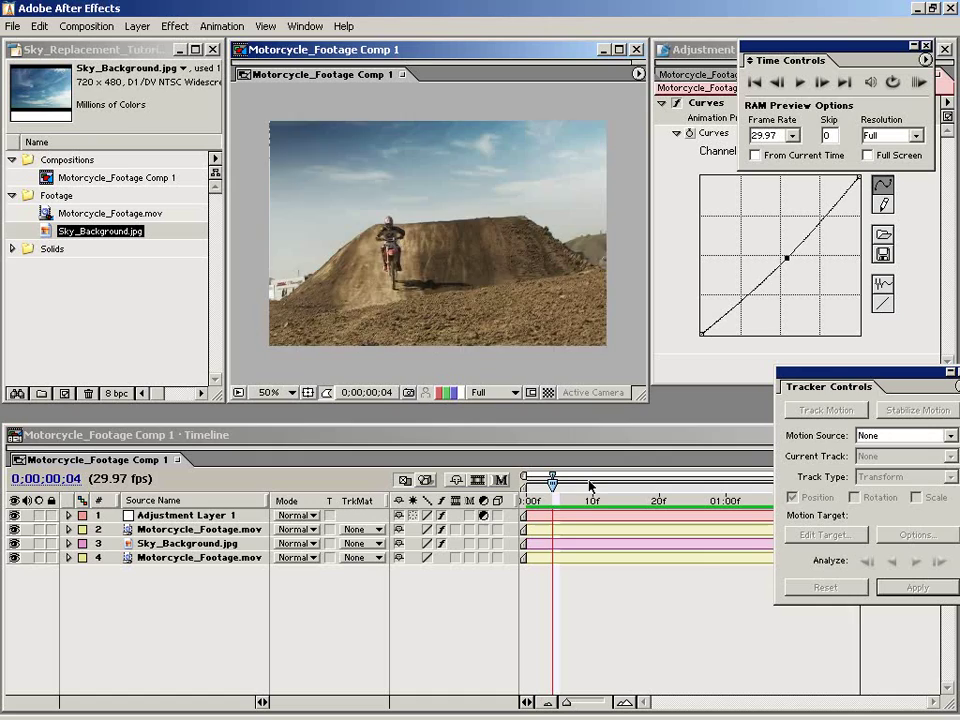
click(698, 503)
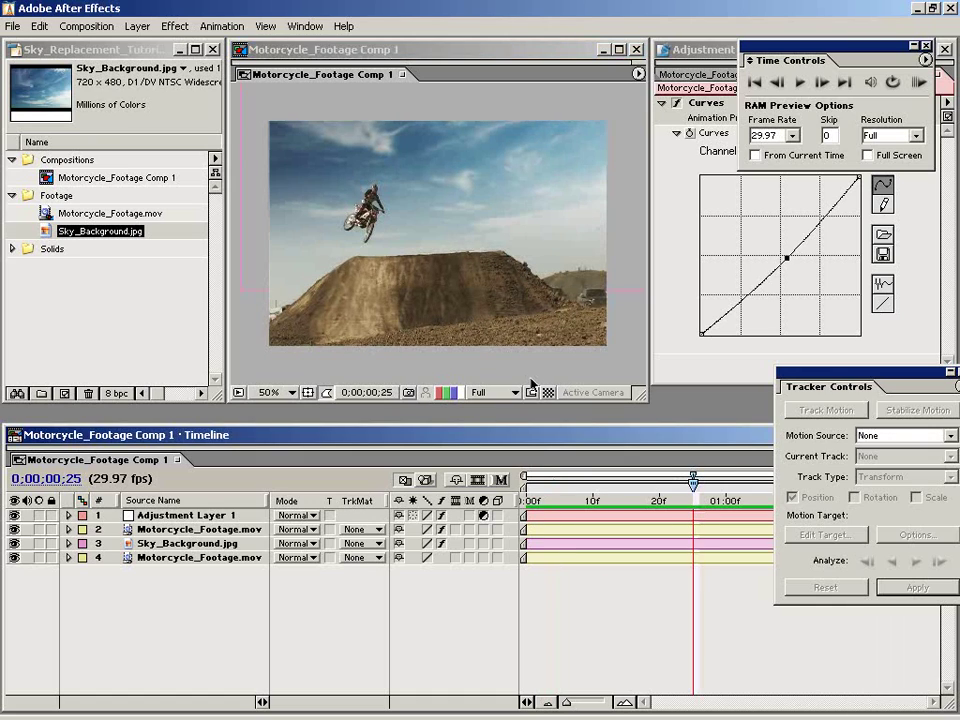